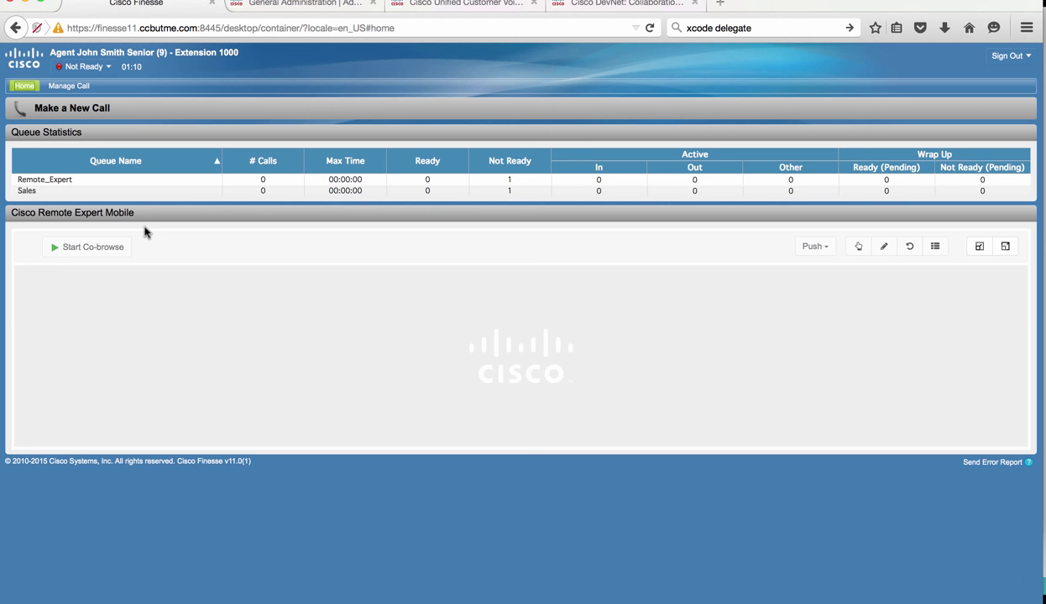
Step: View the Google Maps gadget on the Manage Call page and set the agent state to Ready from the home page
click(72, 89)
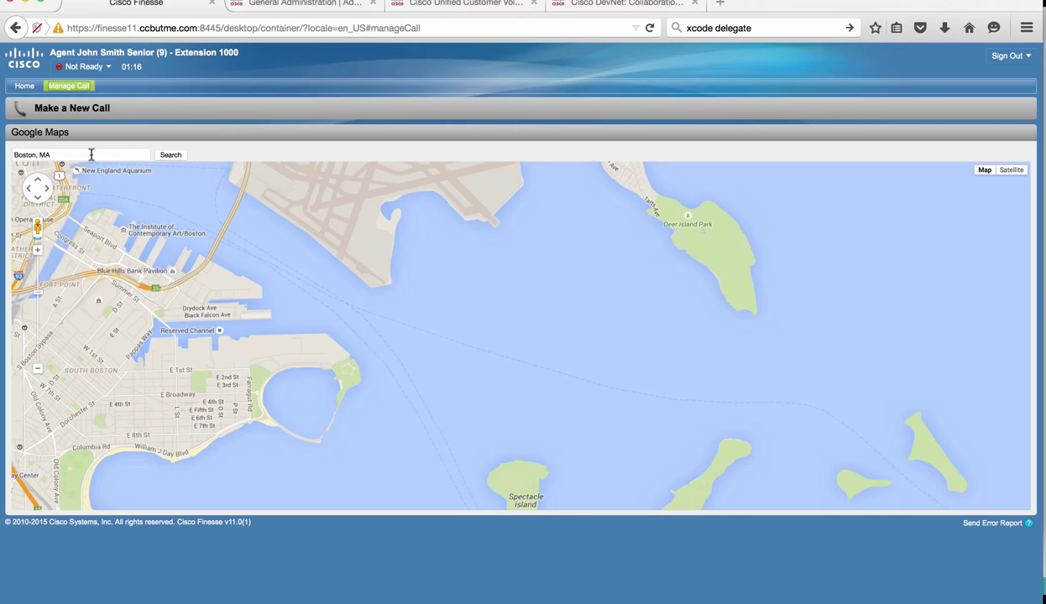
click(25, 86)
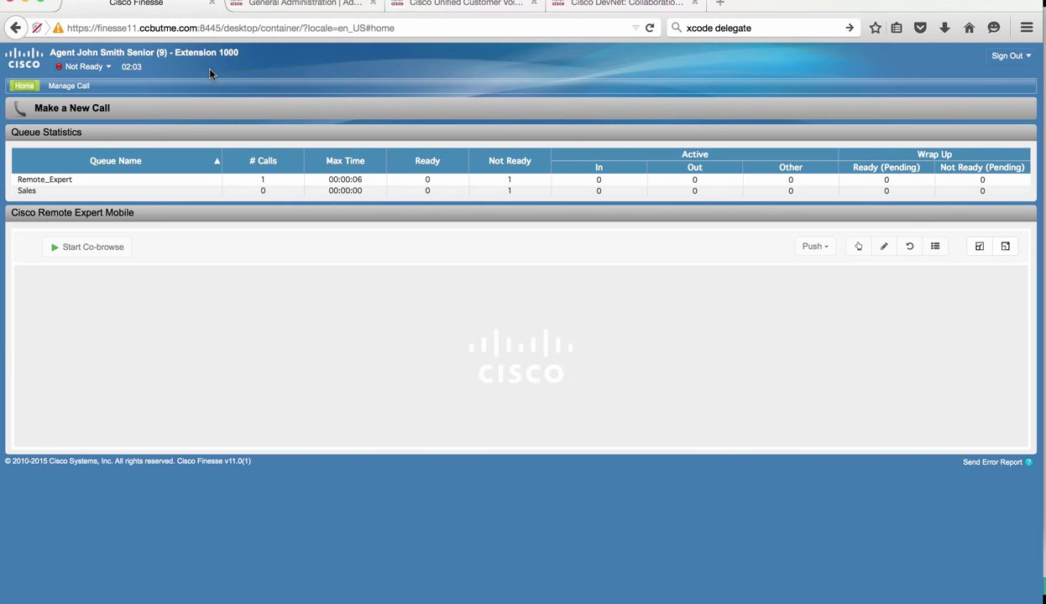
click(97, 67)
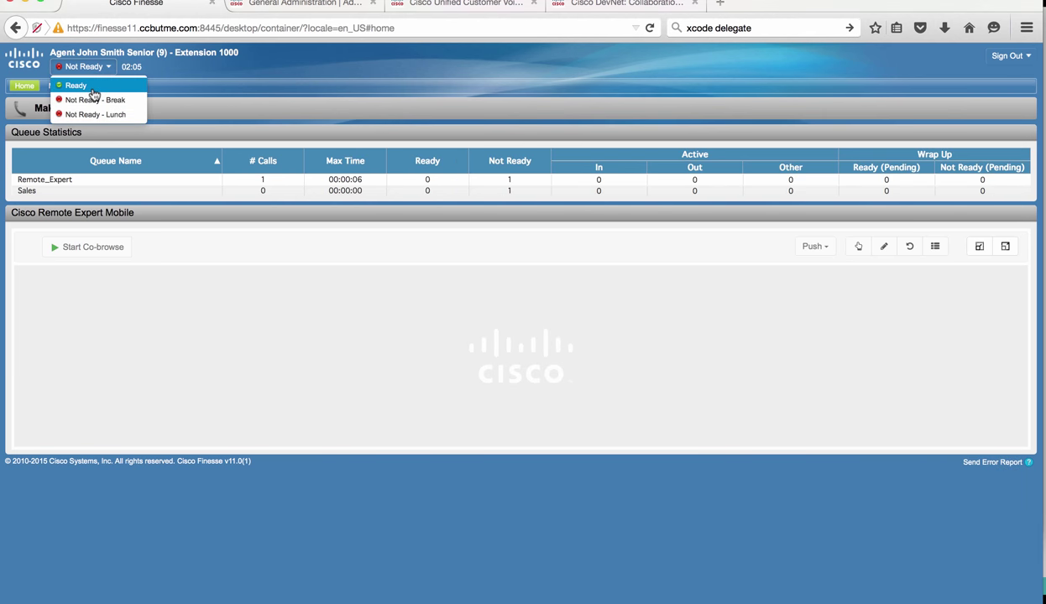
click(92, 89)
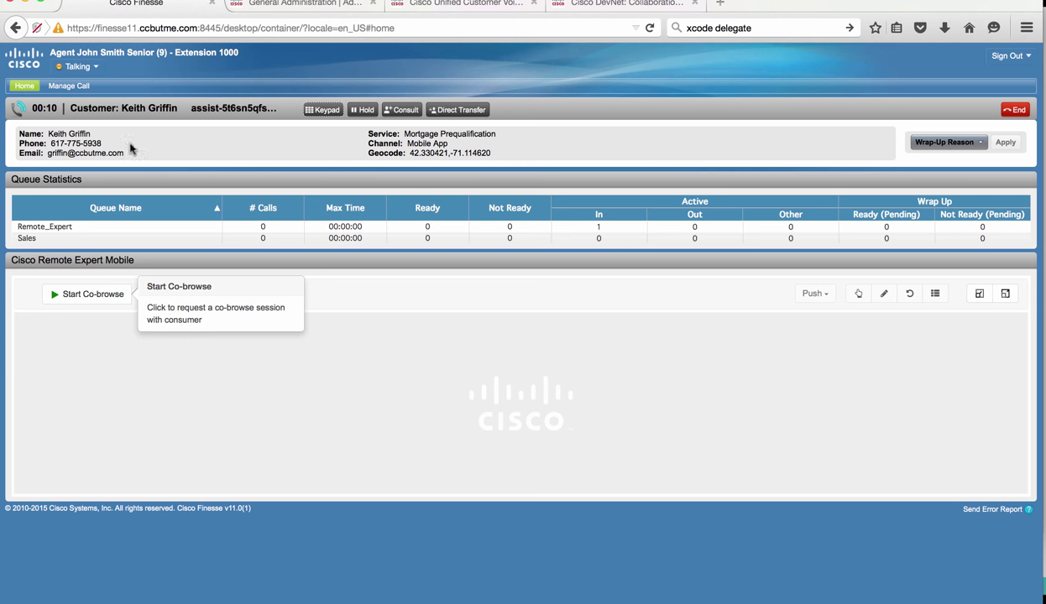
Step: Inspect the caller's location on the Manage Call map, enlarged around the marker and shown as satellite imagery
click(73, 87)
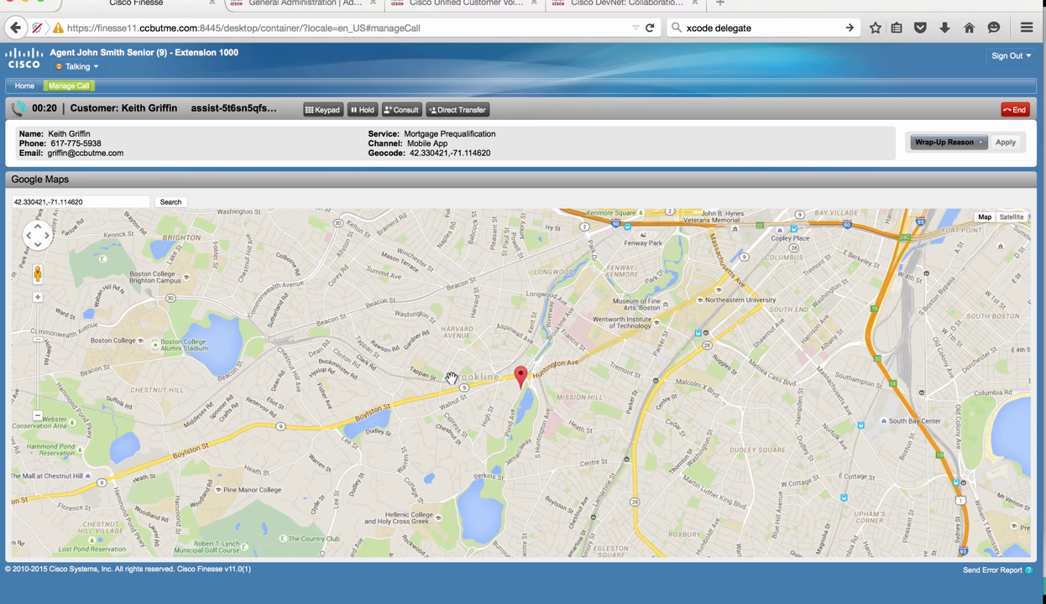
click(37, 299)
click(37, 299)
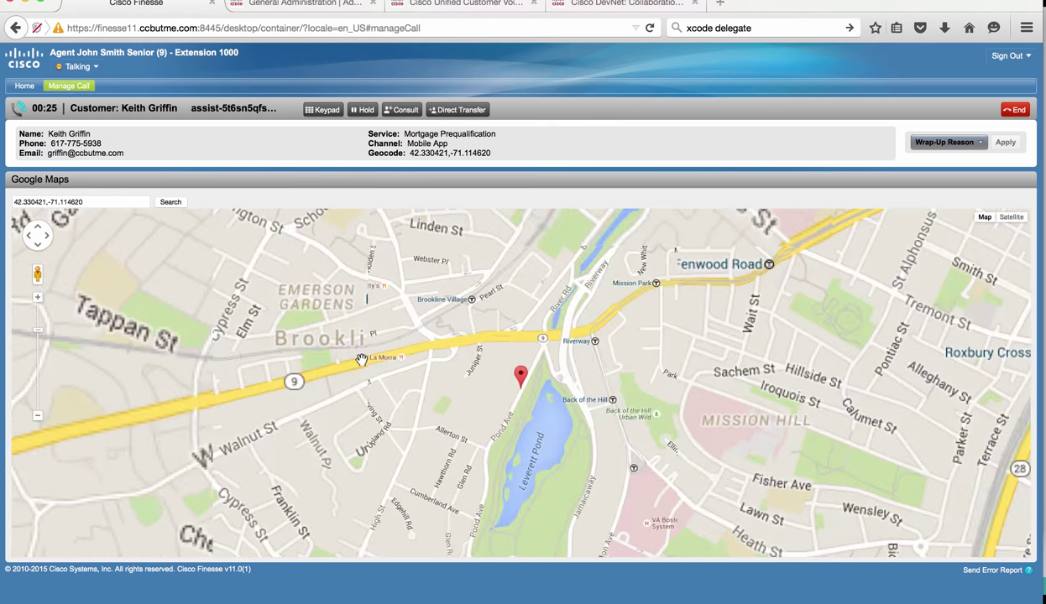
click(1011, 218)
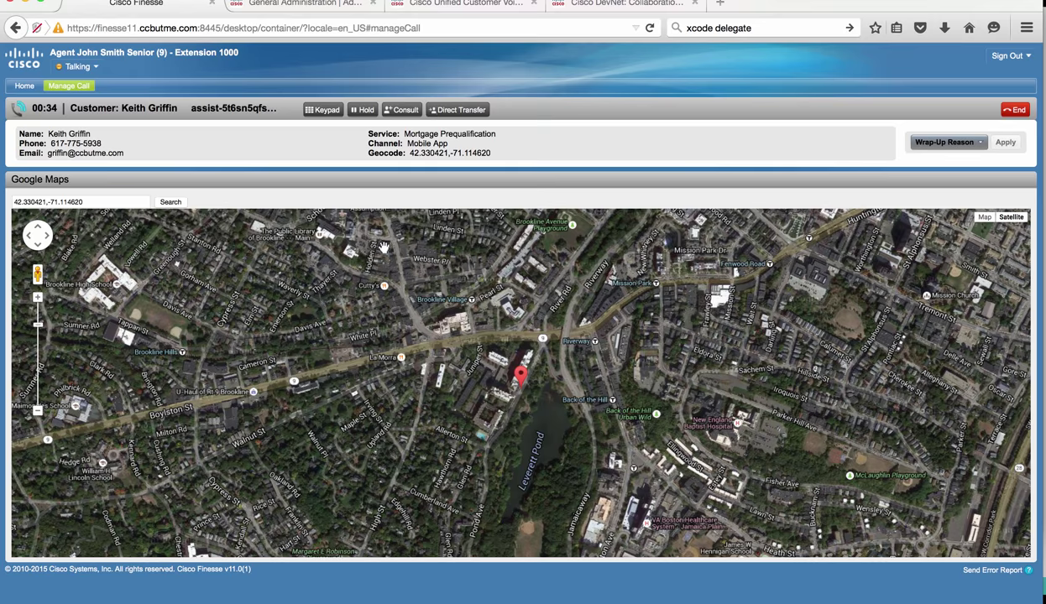
Step: Start a co-browse session with the customer and move the video window slightly lower on the shared Mortgage Prequalification form
click(24, 84)
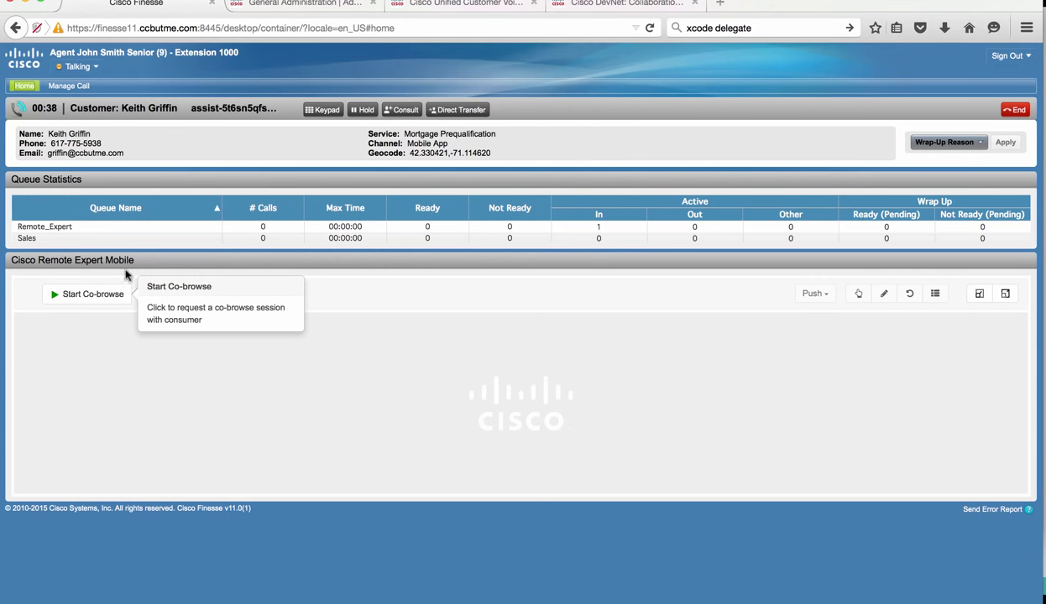
click(94, 295)
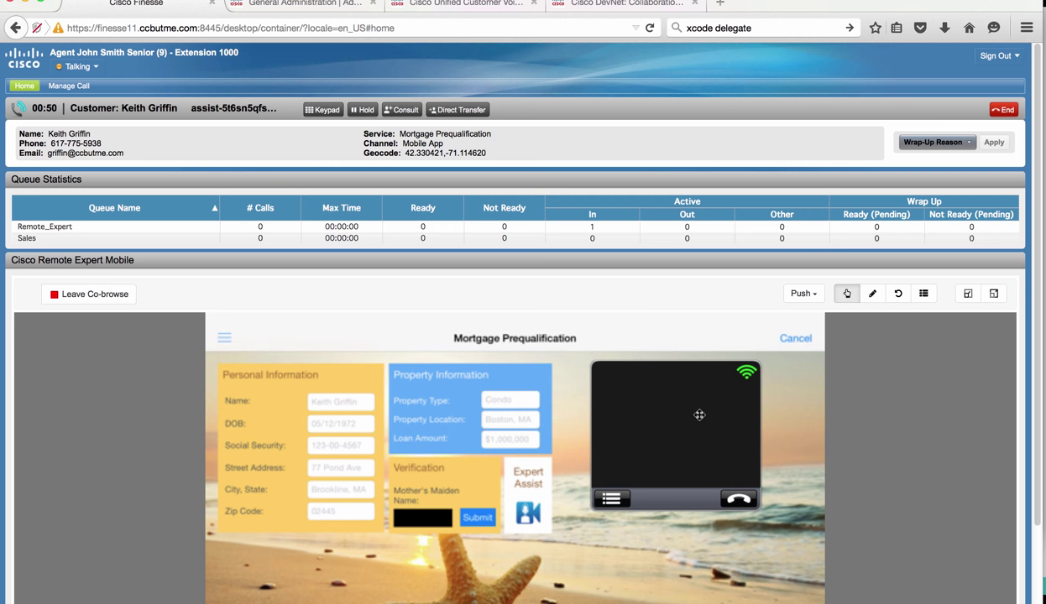
drag(699, 414, 678, 461)
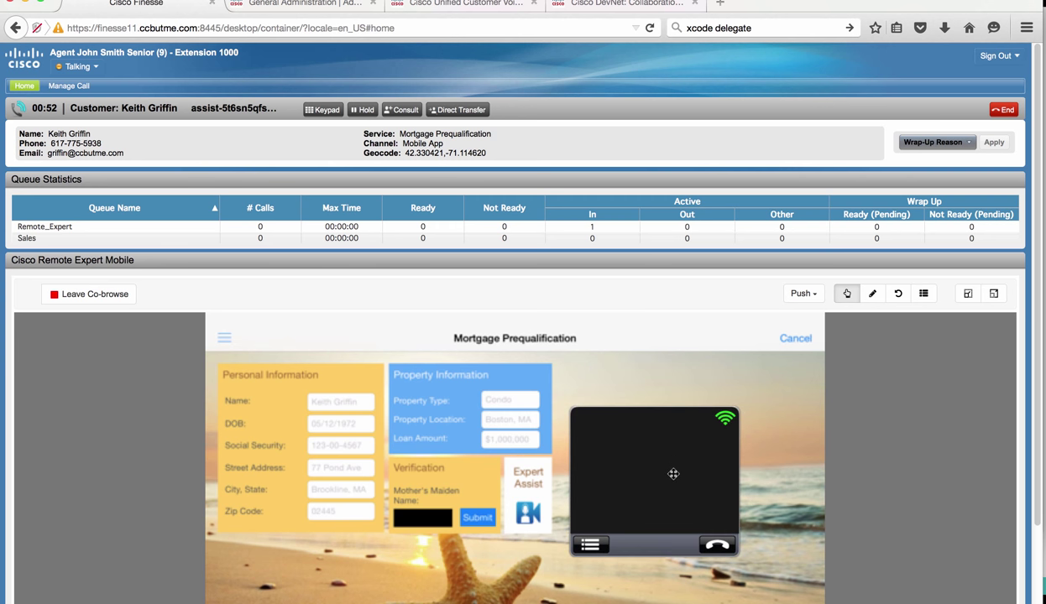
Step: Annotate the shared form with a freehand loop around the Loan Amount field and return to control mode
click(872, 294)
mouse_move(468, 486)
mouse_down()
mouse_move(508, 398)
mouse_move(520, 473)
mouse_up()
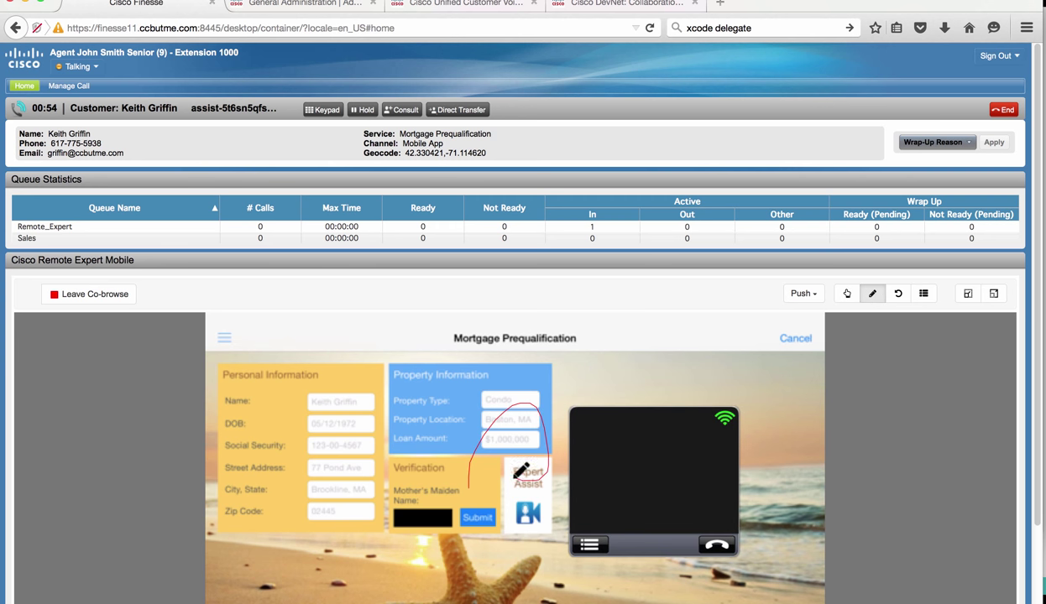
click(847, 294)
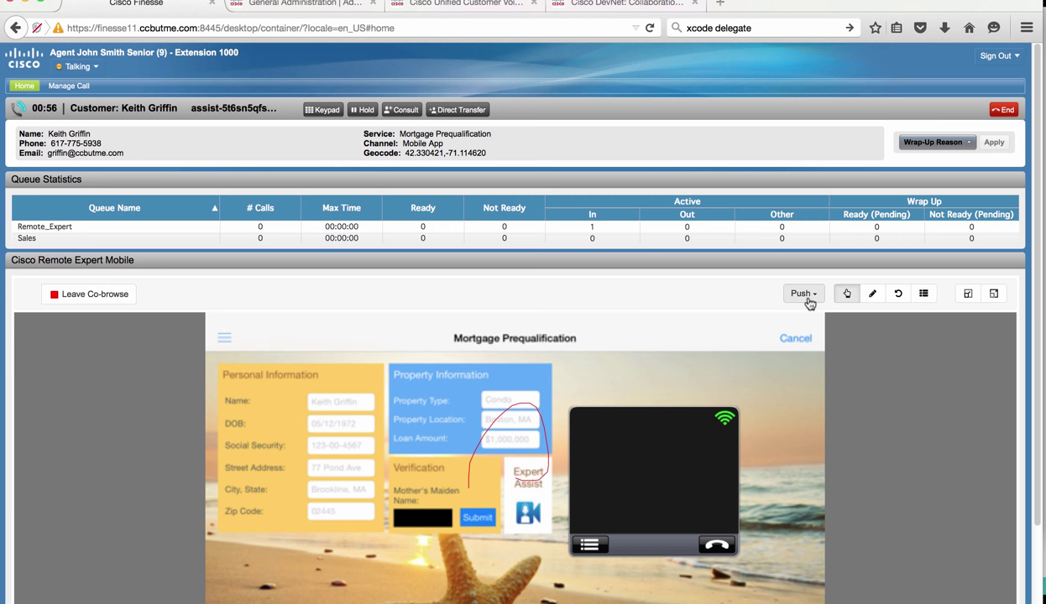
Step: Push content to the customer's screen over the shared Mortgage Prequalification form
click(808, 302)
click(773, 361)
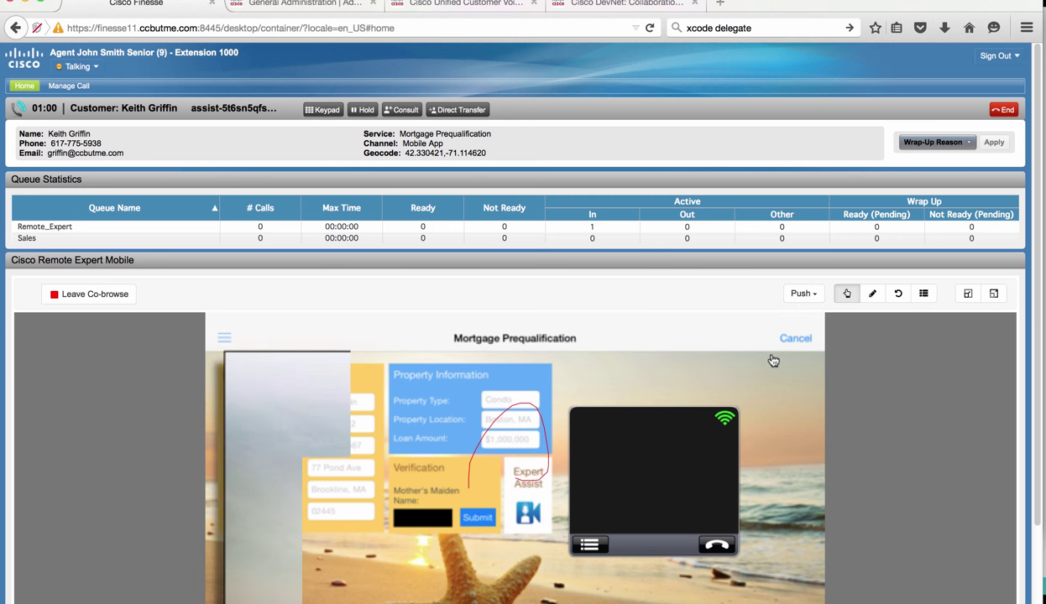
scroll(773, 360, down, 3)
scroll(773, 360, up, 3)
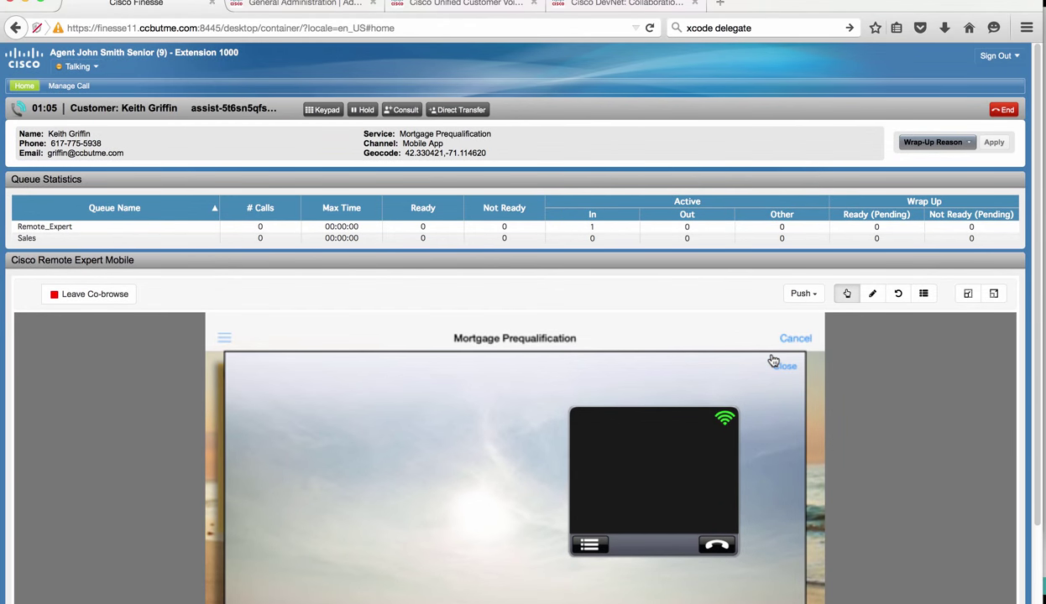
Step: Leave the co-browse session and end the customer's call from the Manage Call page
click(89, 297)
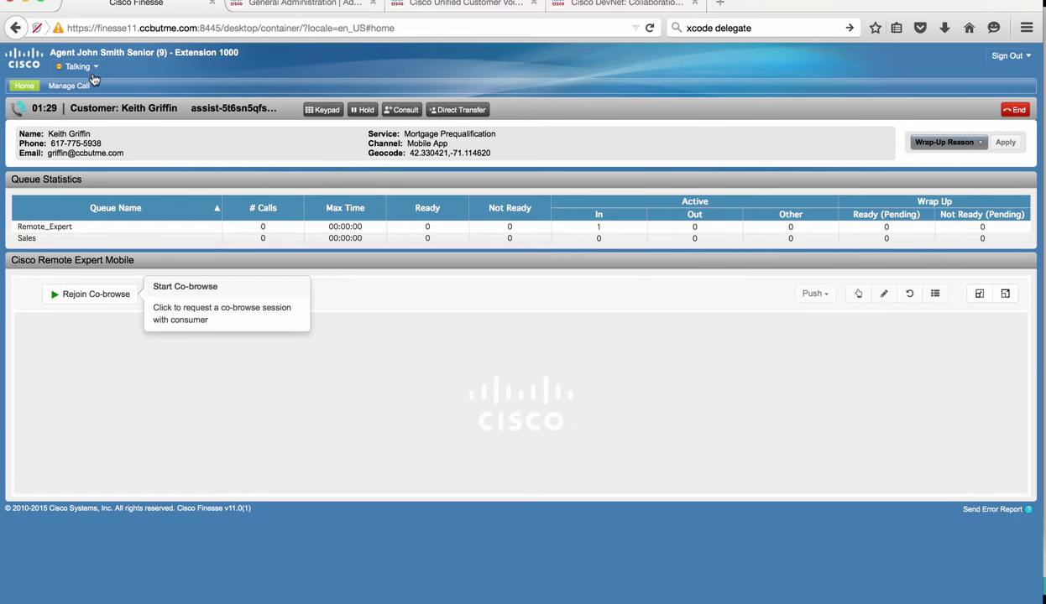
click(70, 90)
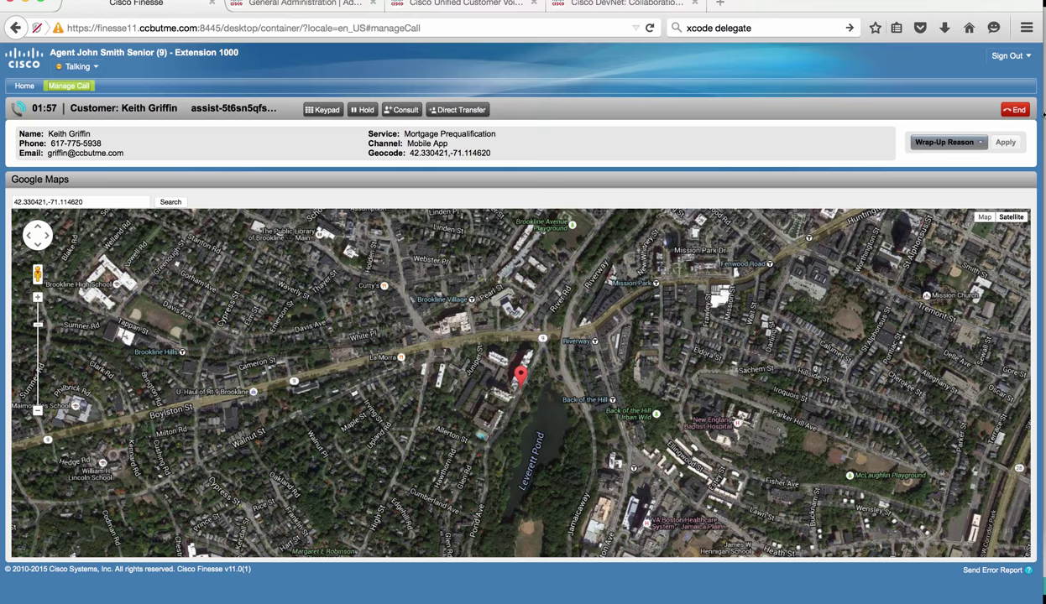
click(1013, 112)
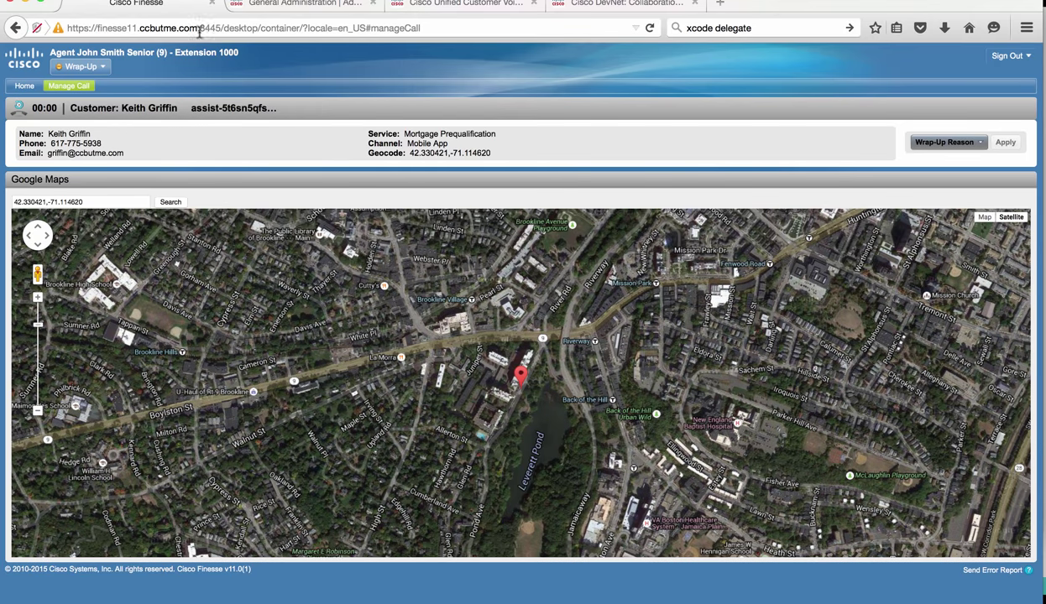
Step: Set the agent state to Not Ready - Break and sign out with the reason DayEnd
click(101, 70)
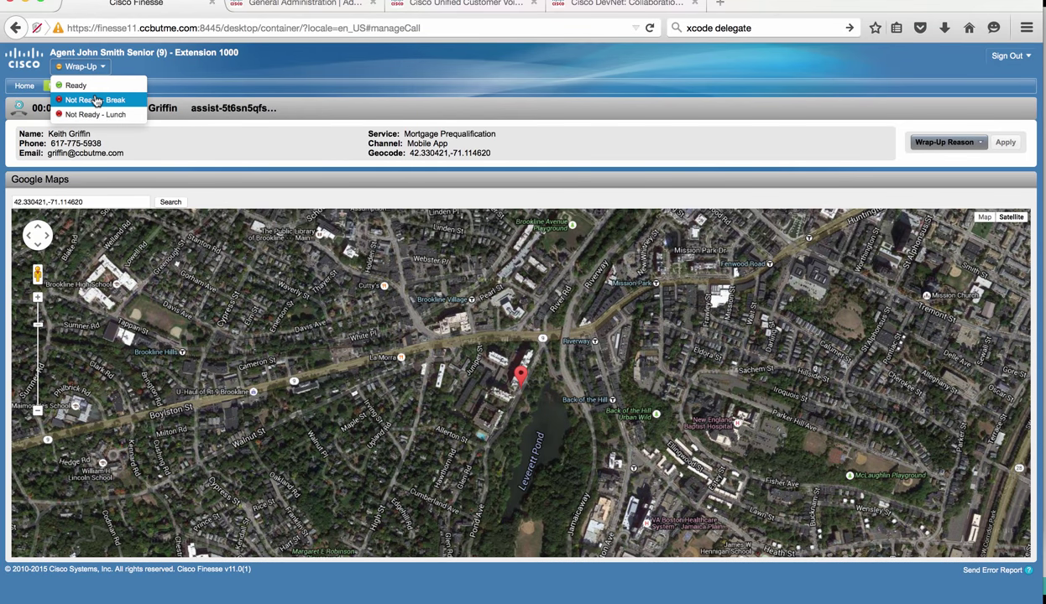
click(80, 98)
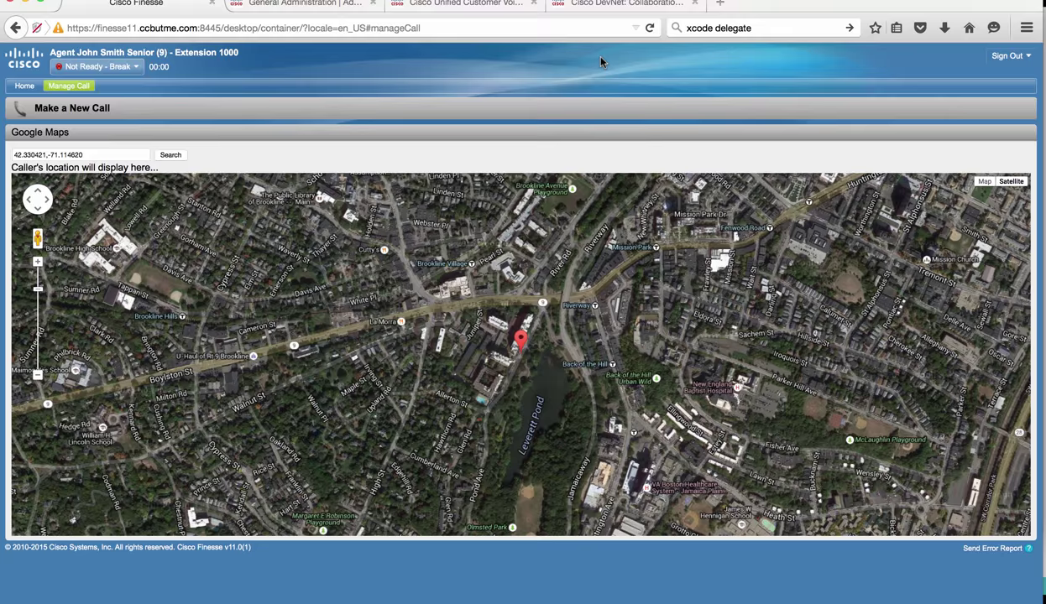
click(1004, 56)
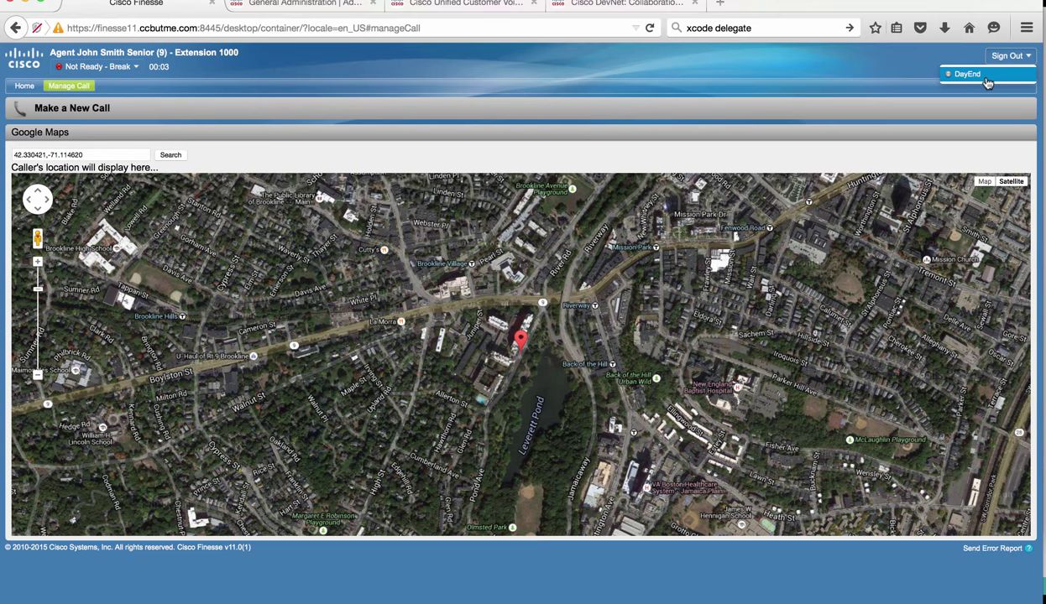
click(986, 78)
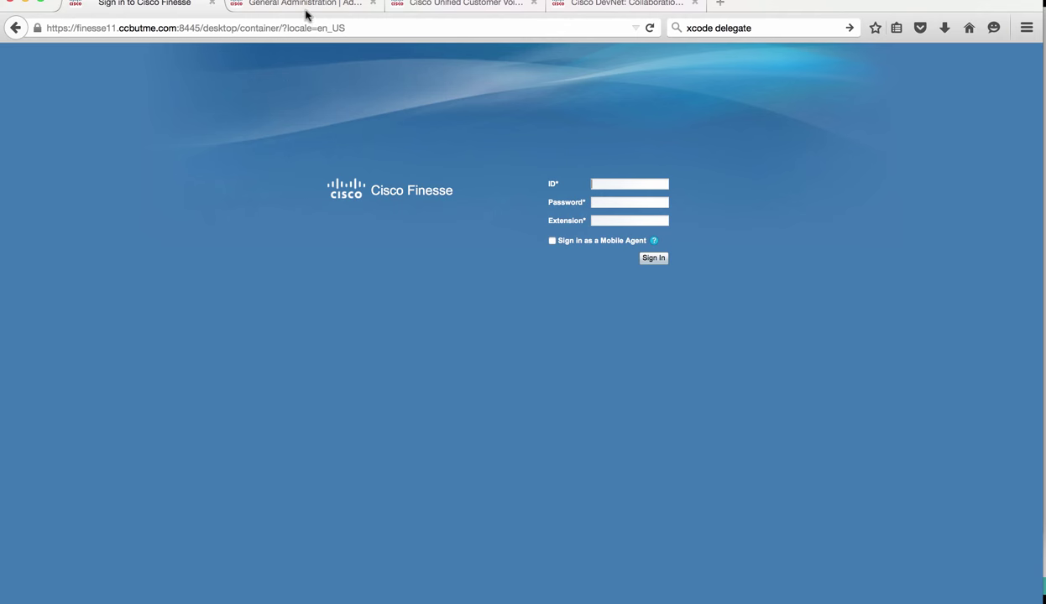
Step: In the Expert Assist general administration settings, choose trusted for Anonymous Consumer Access
click(309, 8)
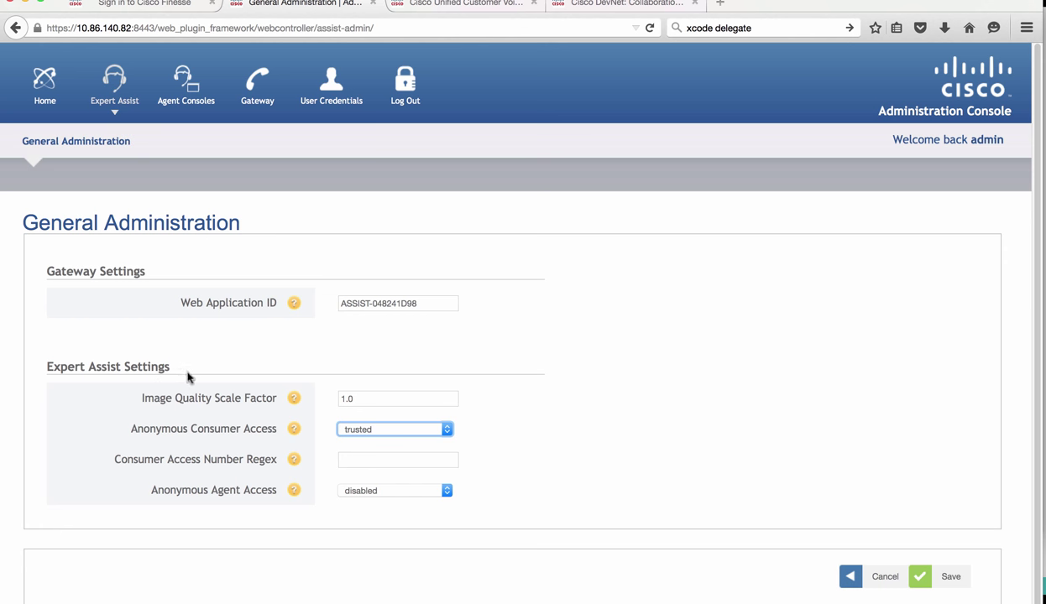
click(447, 430)
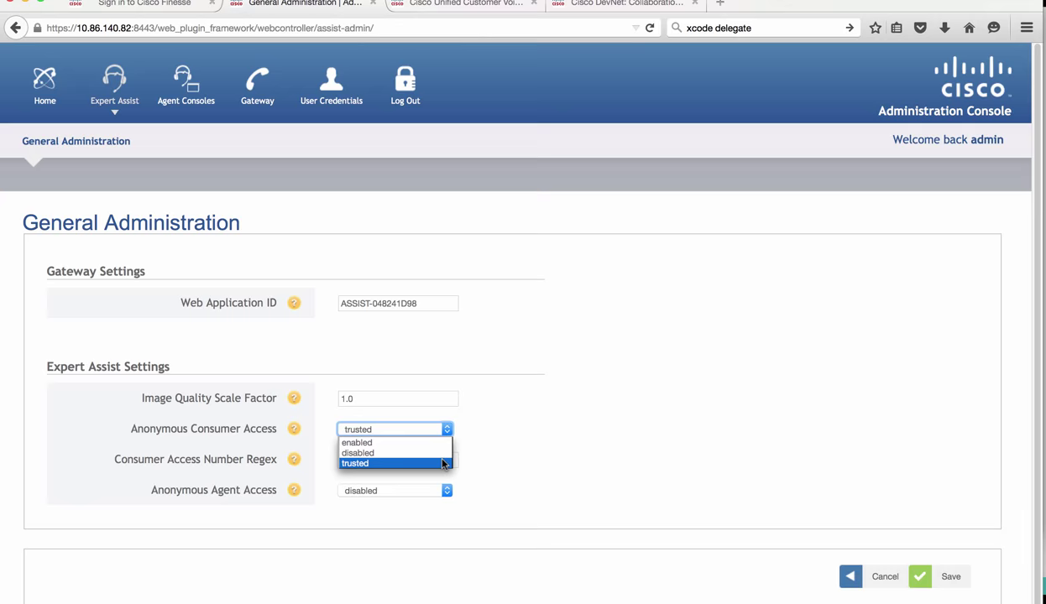
click(433, 462)
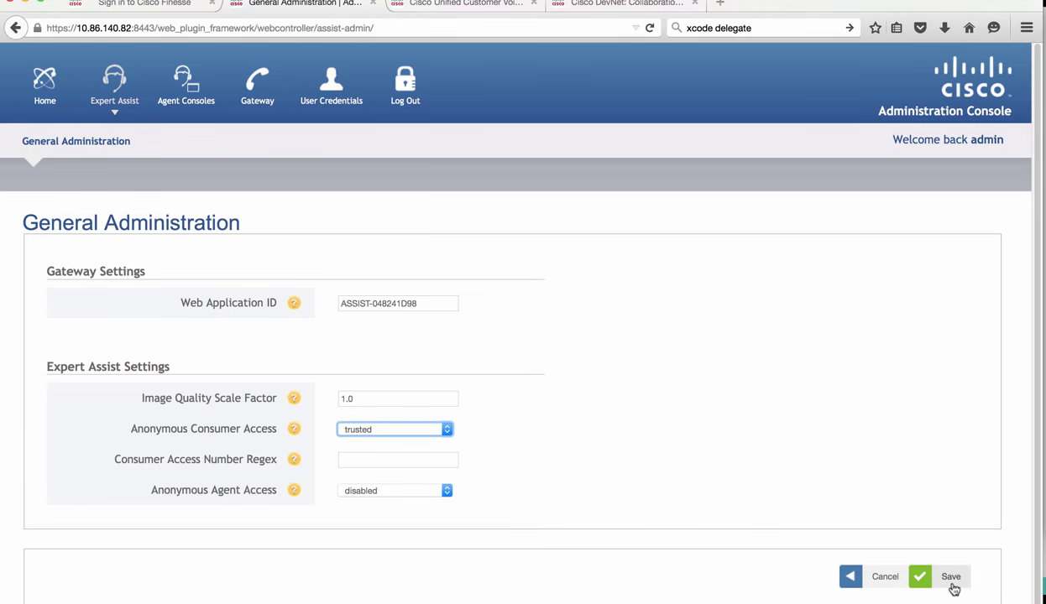
Step: Consult the UUI configuration slide and review the CVP Call Server's SIP settings, including SIP header passing to ICM
key(super+Tab)
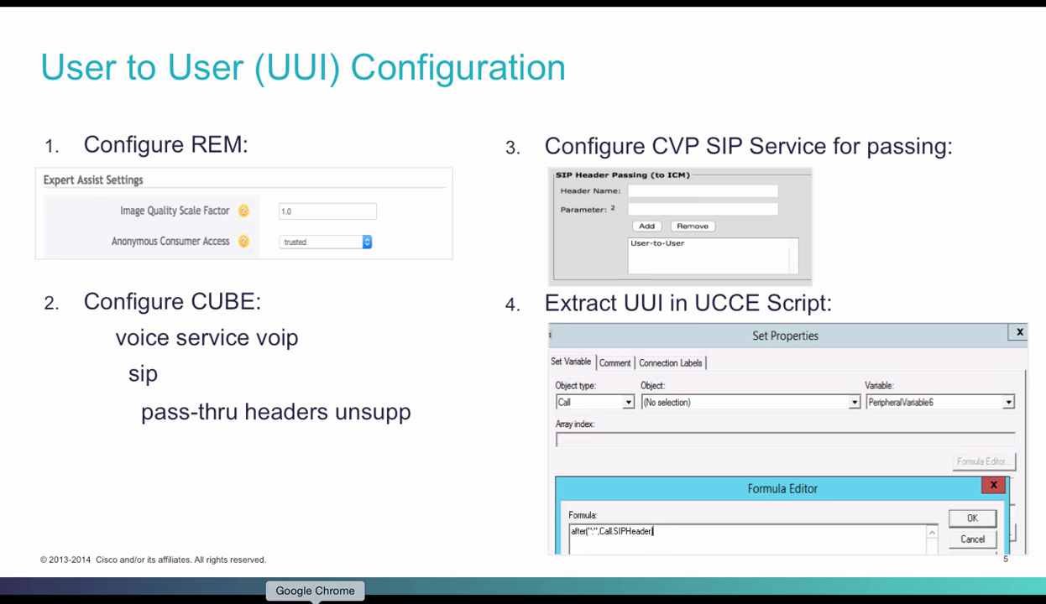
click(282, 598)
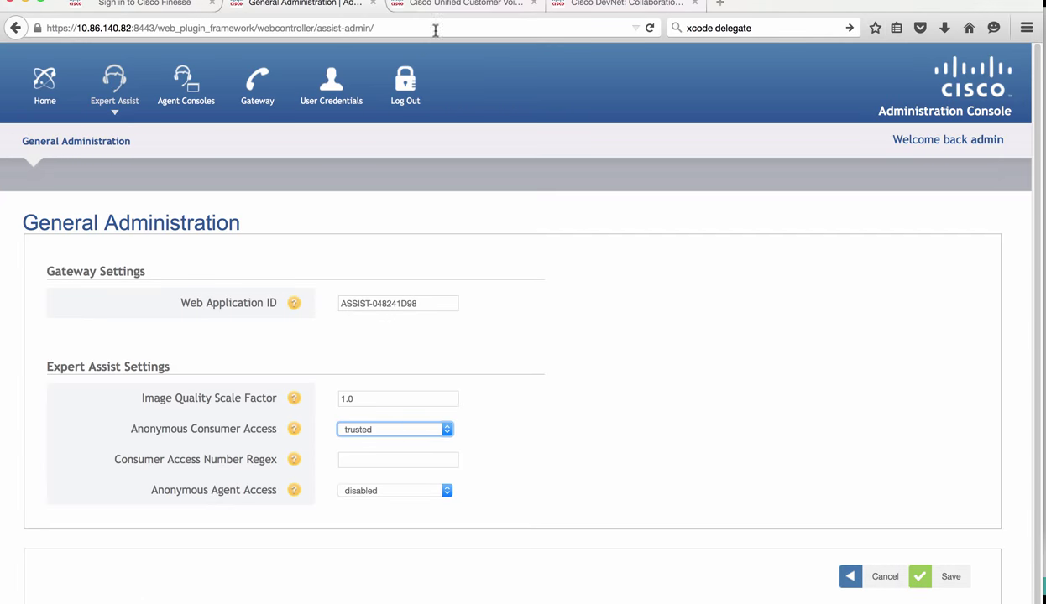
click(460, 6)
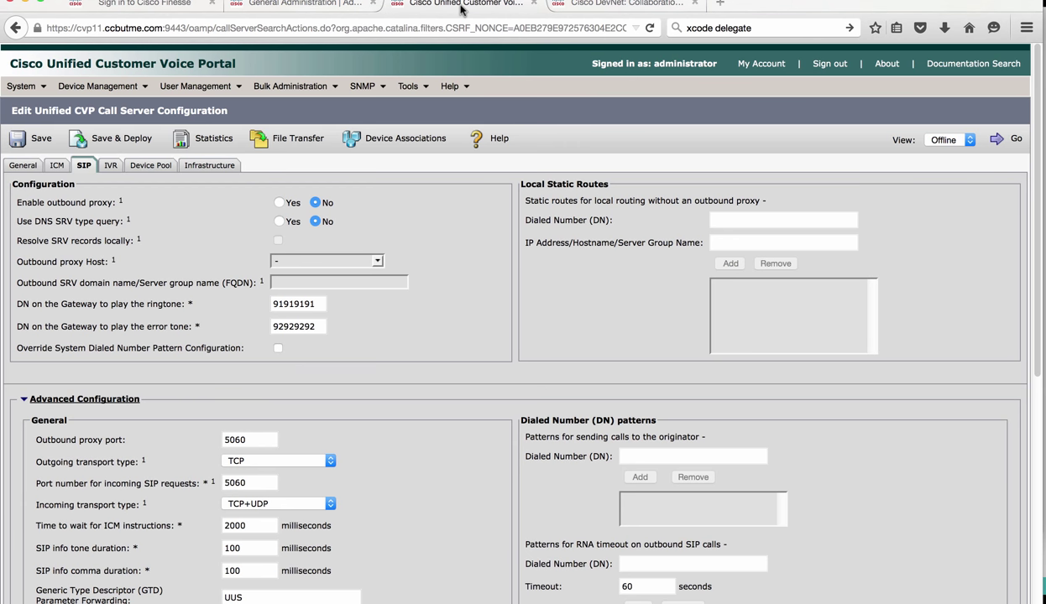
click(145, 88)
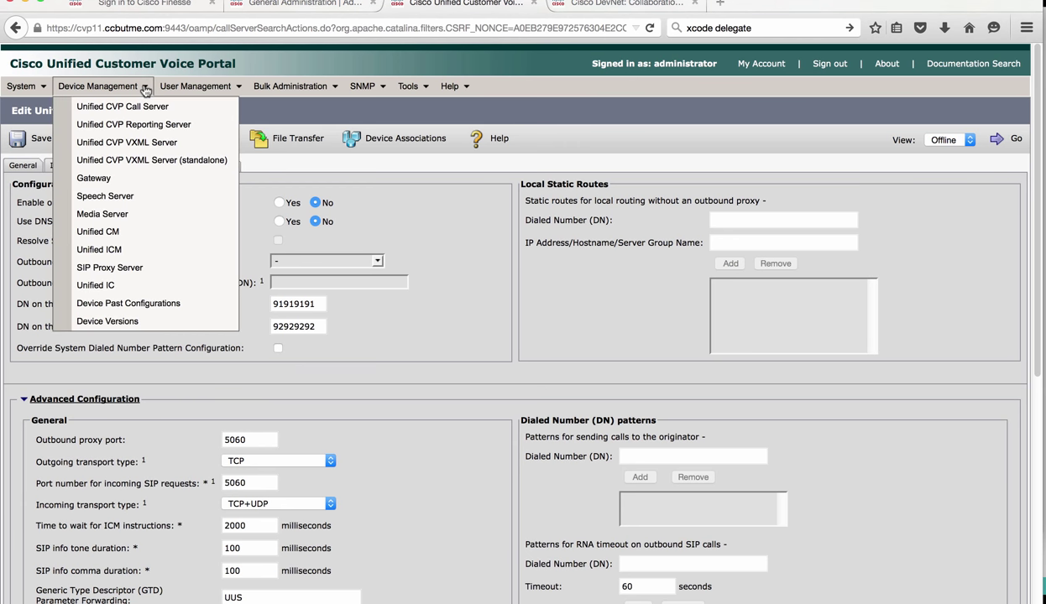
click(184, 116)
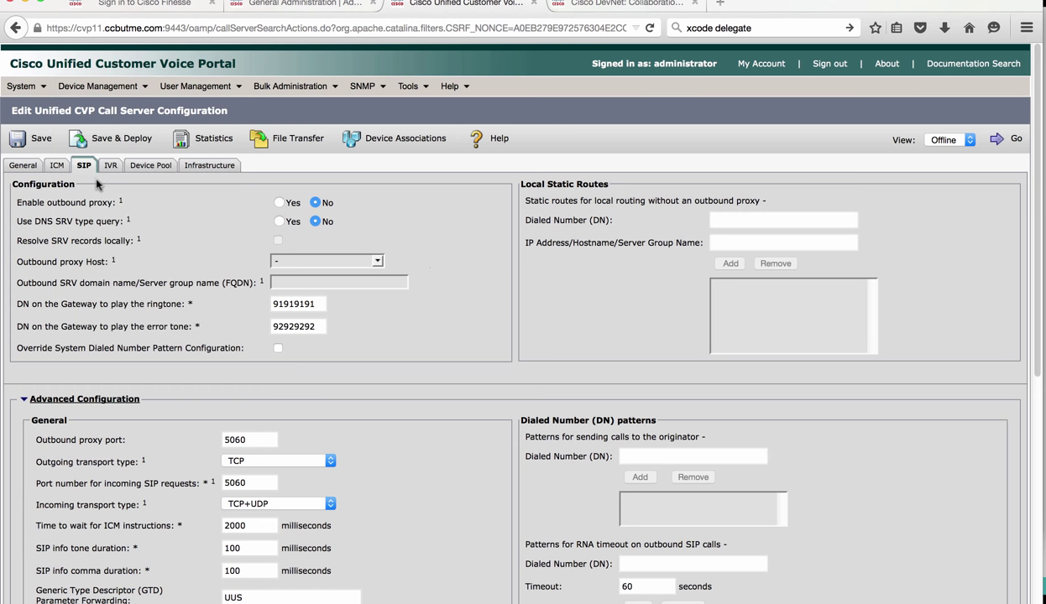
scroll(194, 324, down, 3)
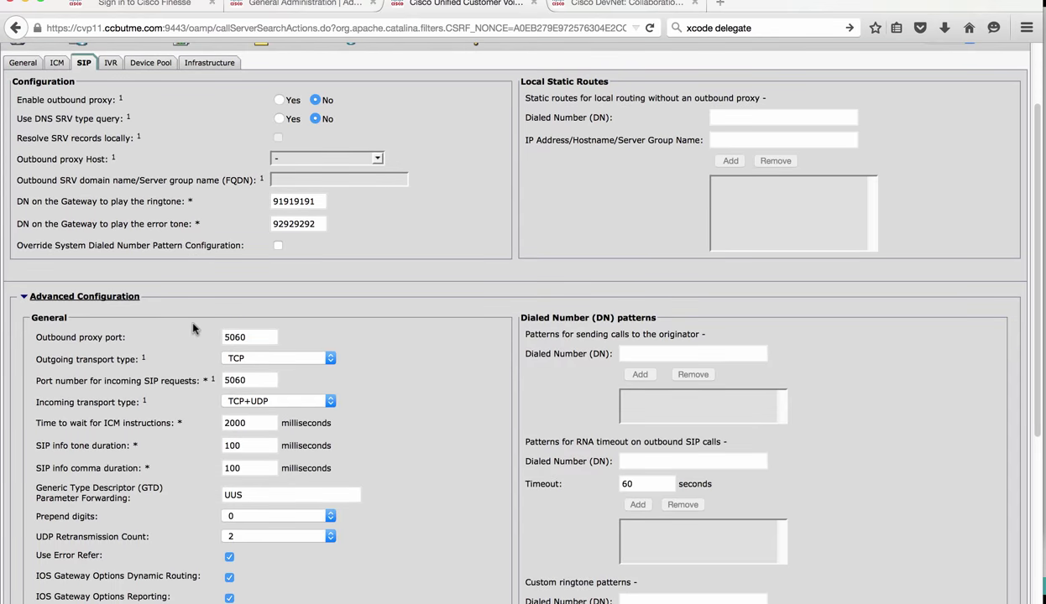
scroll(192, 328, down, 10)
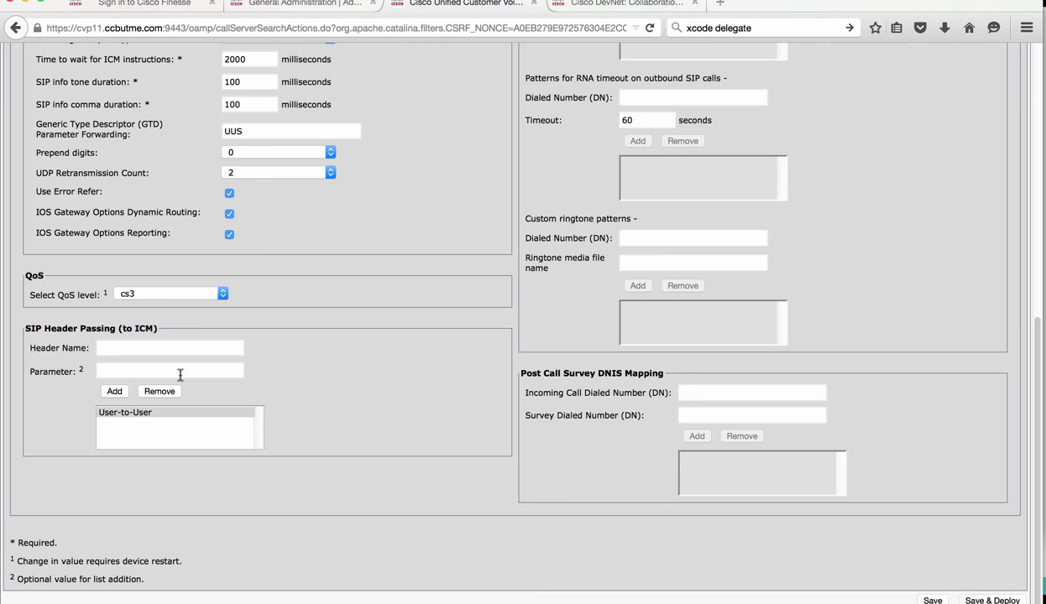
scroll(306, 371, up, 10)
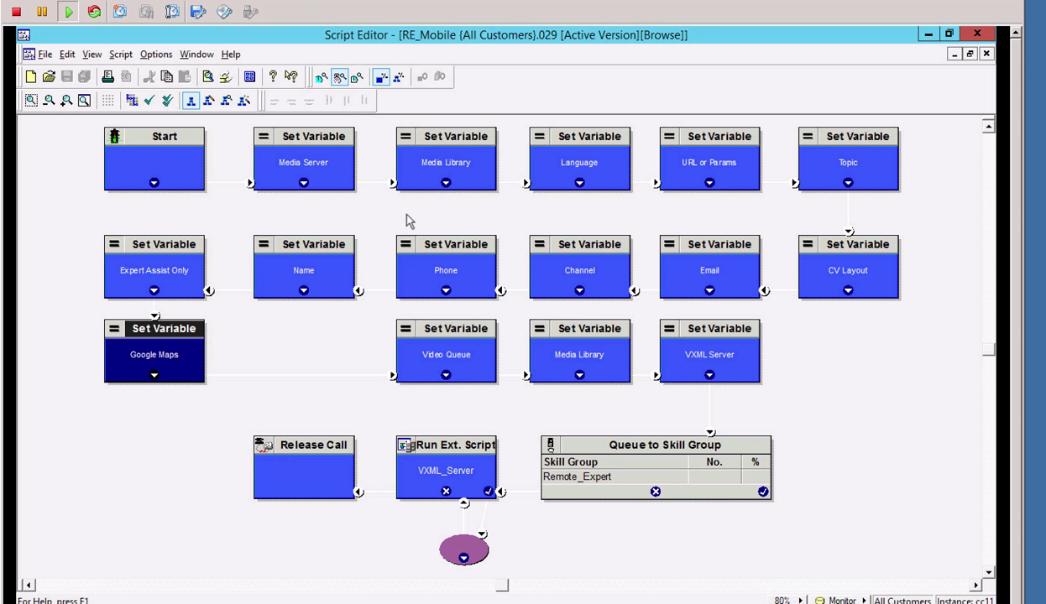
Step: Inspect the Google Maps variable's formula in the RE_Mobile script and highlight the NEW_CALL message in the opc trace in Notepad
double_click(188, 340)
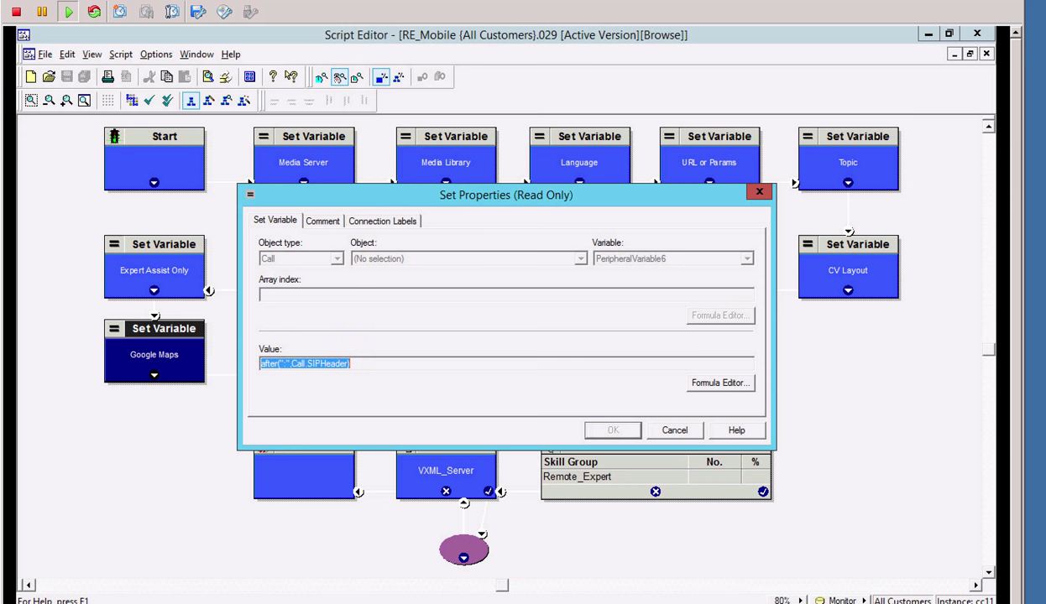
key(alt+Tab)
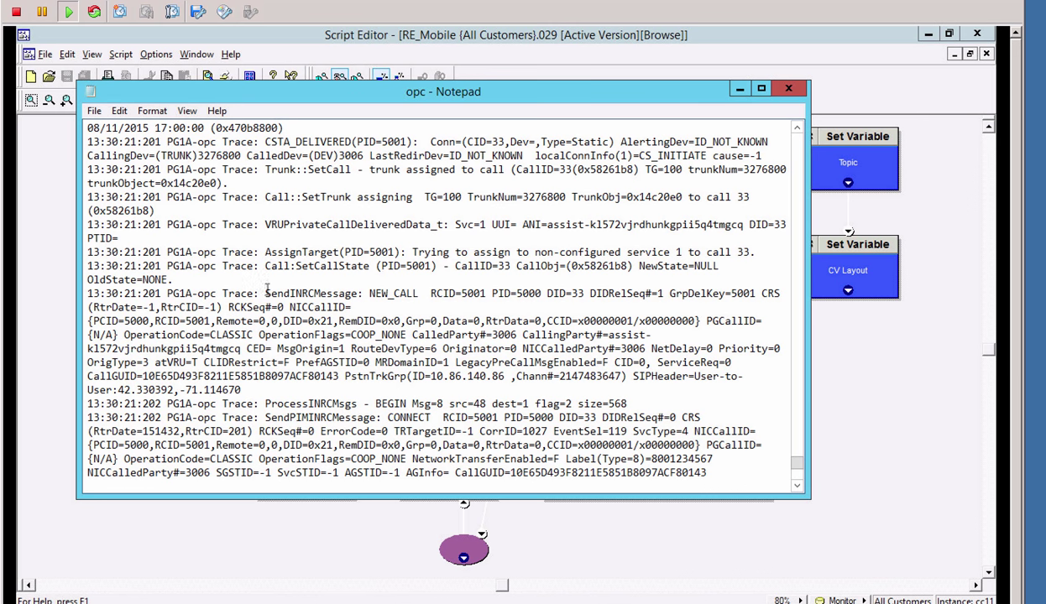
drag(265, 293, 727, 388)
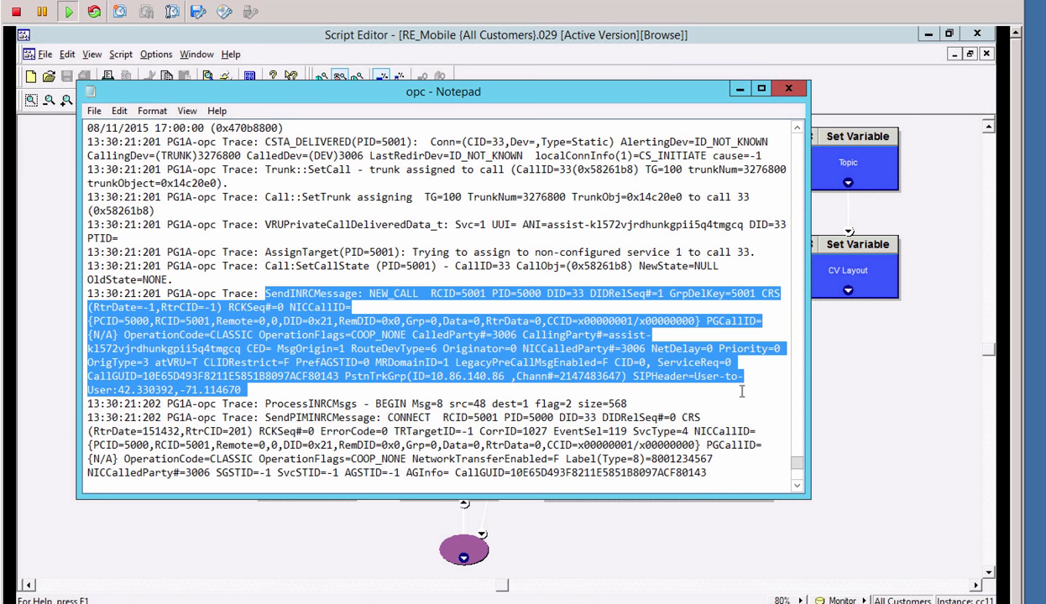
Step: Highlight the latitude and longitude after User-to-User in the trace's SIPHeader value, and the colon that precedes them
click(653, 378)
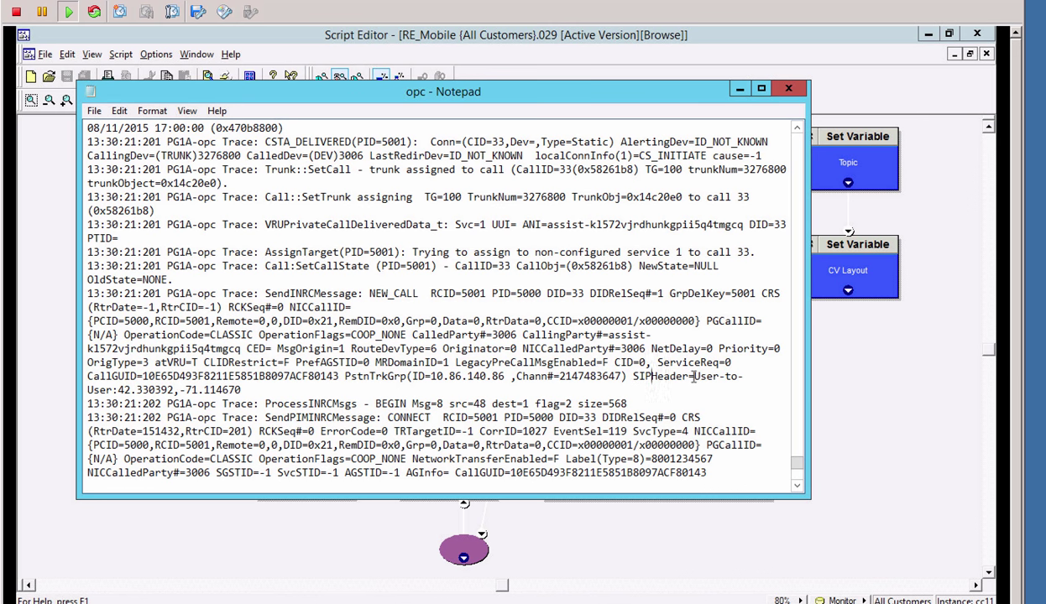
click(694, 376)
drag(119, 390, 242, 389)
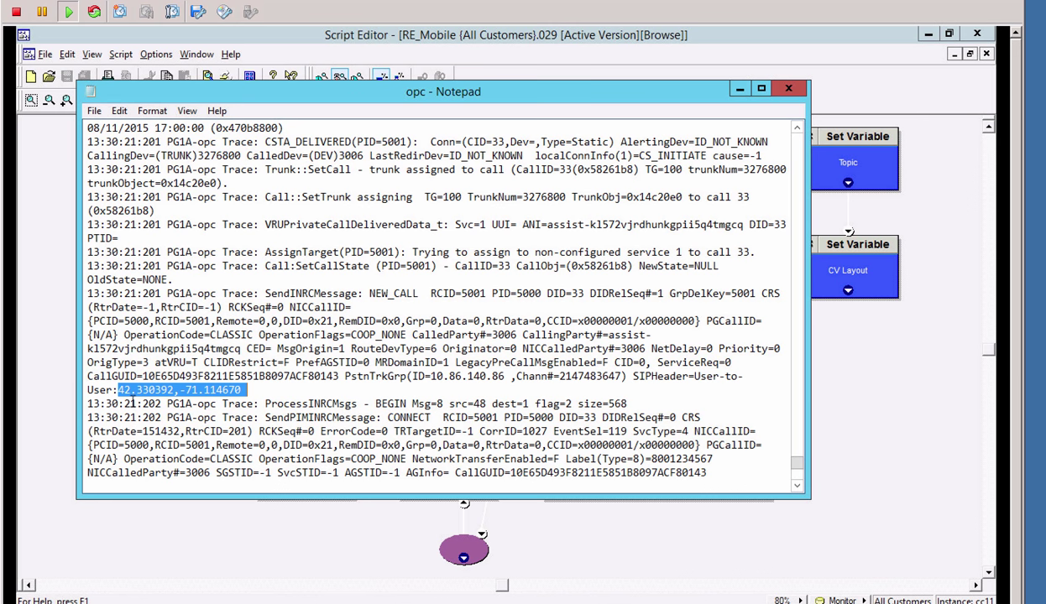
click(115, 391)
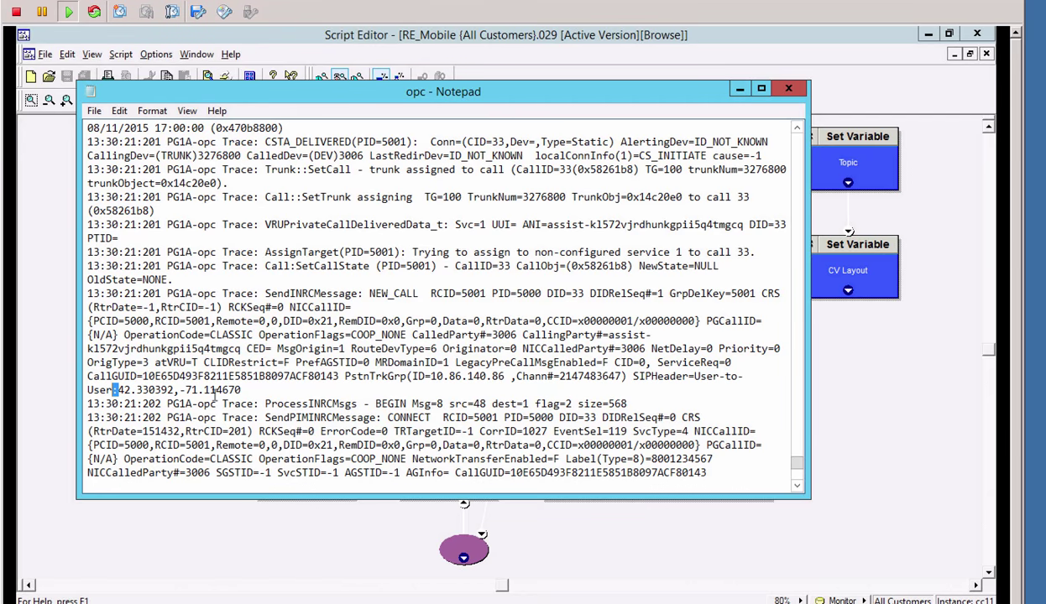
Step: Back in Script Editor, look up the built-in after() function in the Google Maps variable's Formula Editor and compare it with the Notepad trace
click(588, 525)
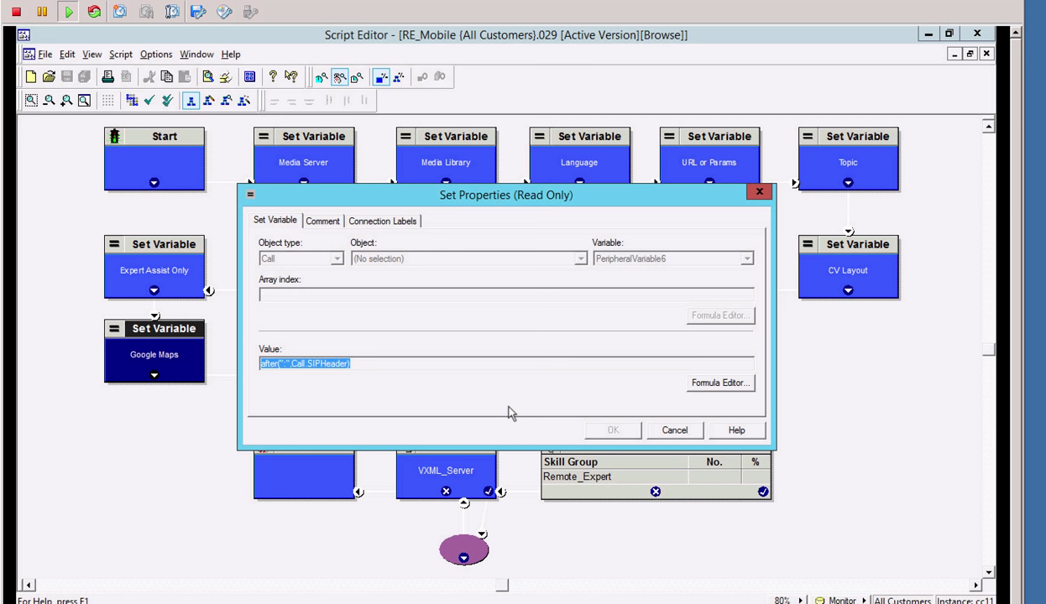
click(715, 385)
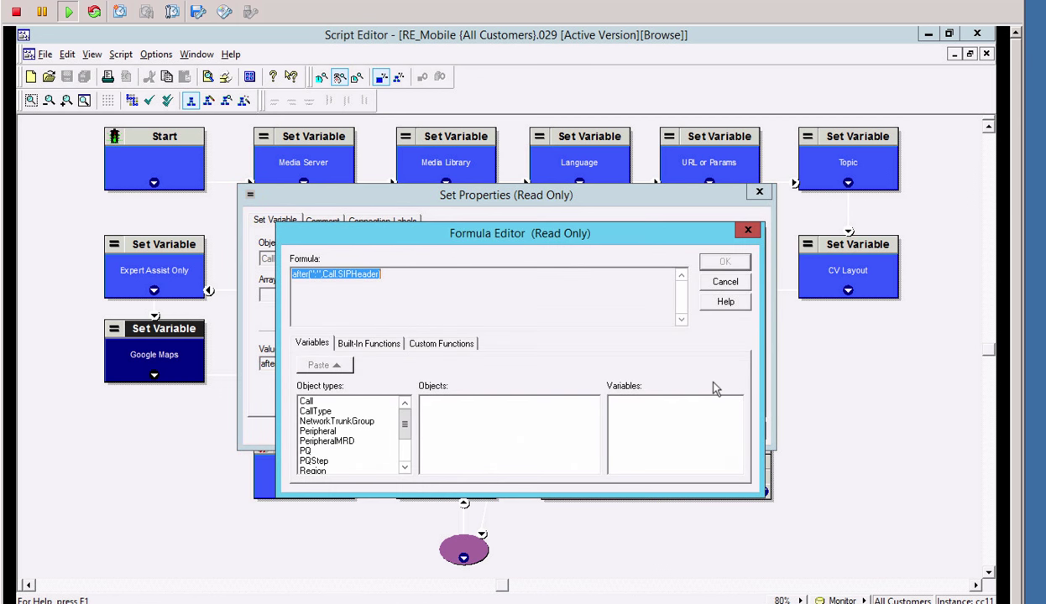
click(379, 345)
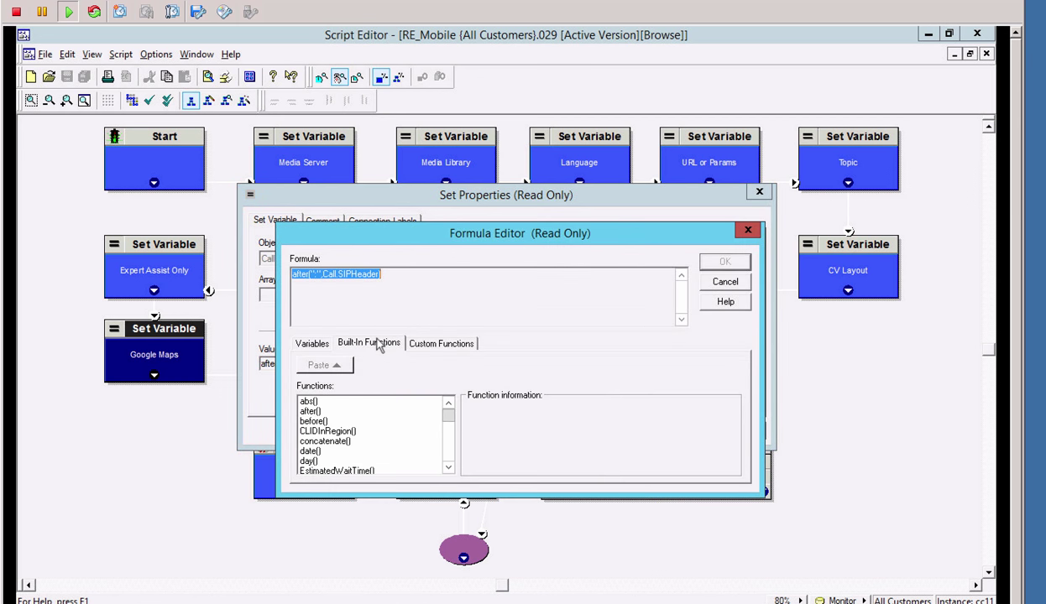
click(310, 411)
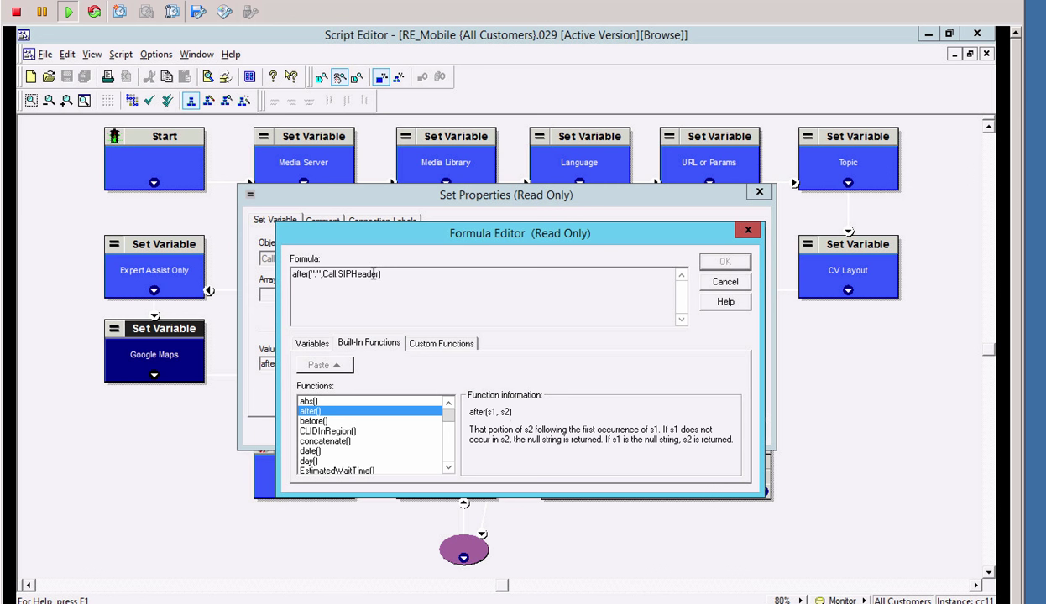
key(alt+Tab)
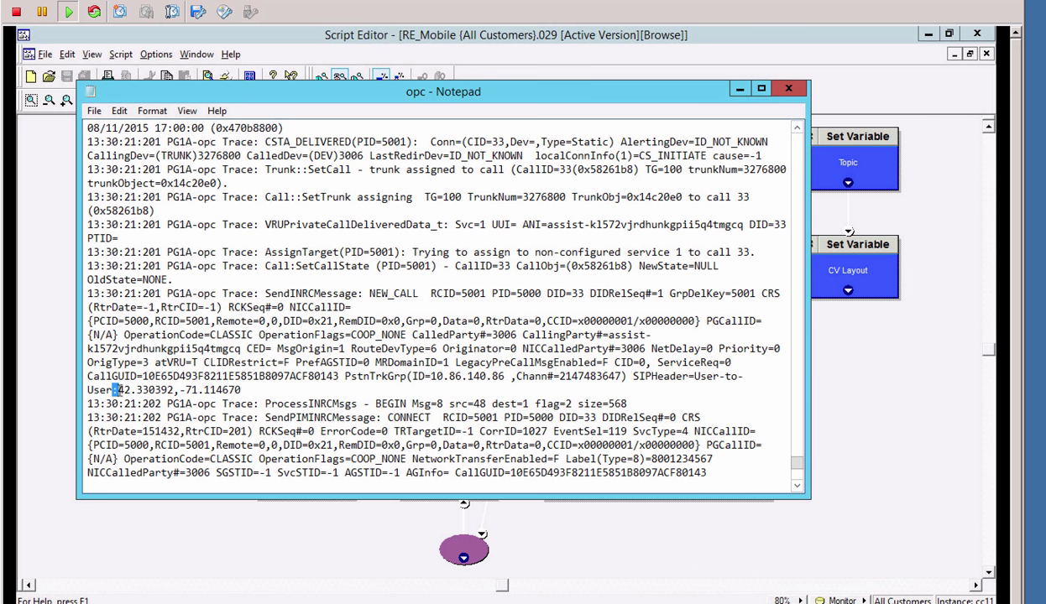
click(267, 518)
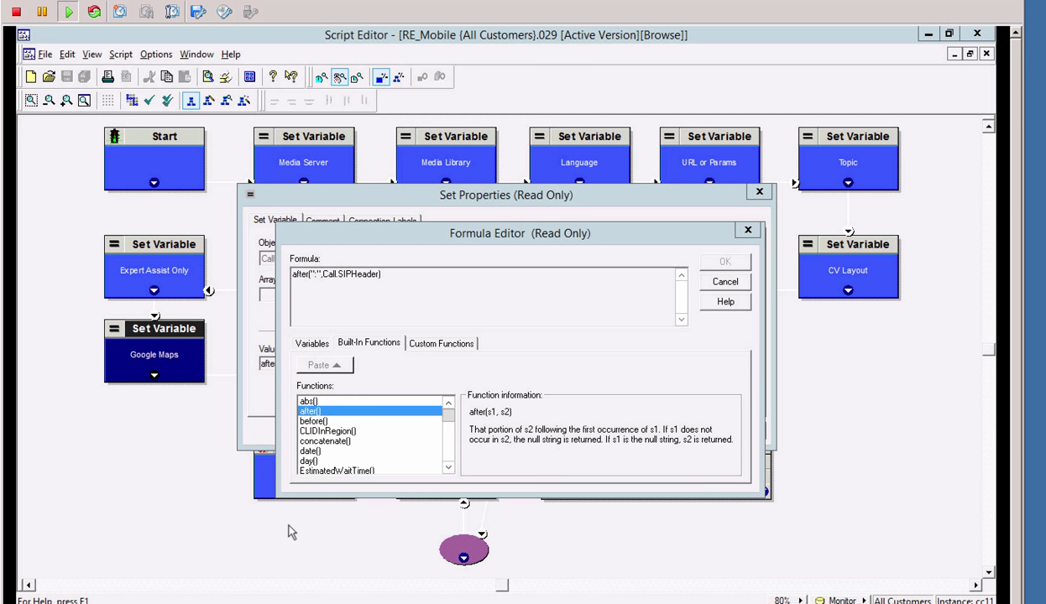
click(722, 281)
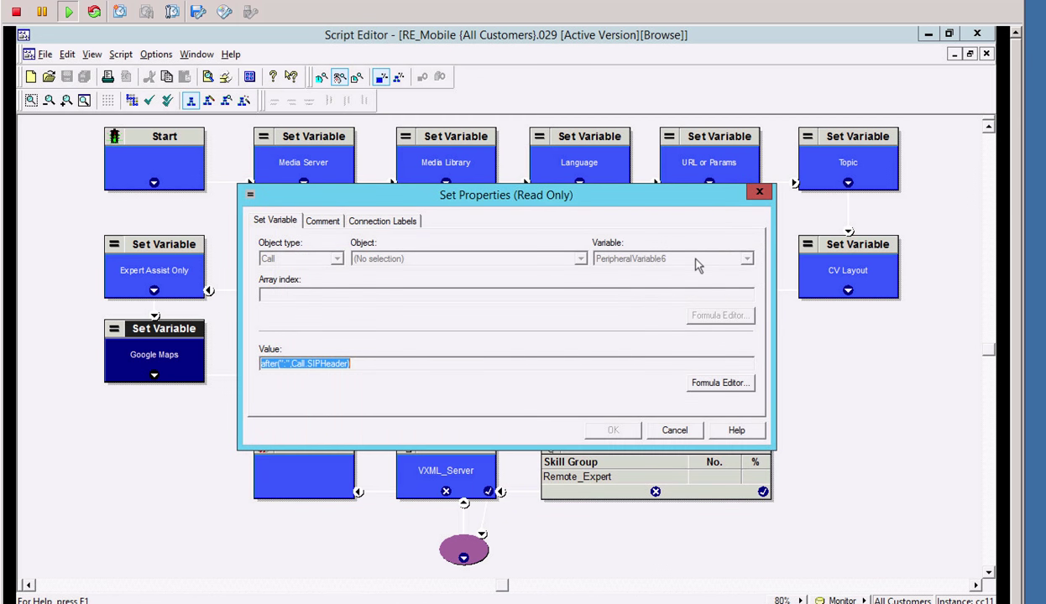
click(674, 429)
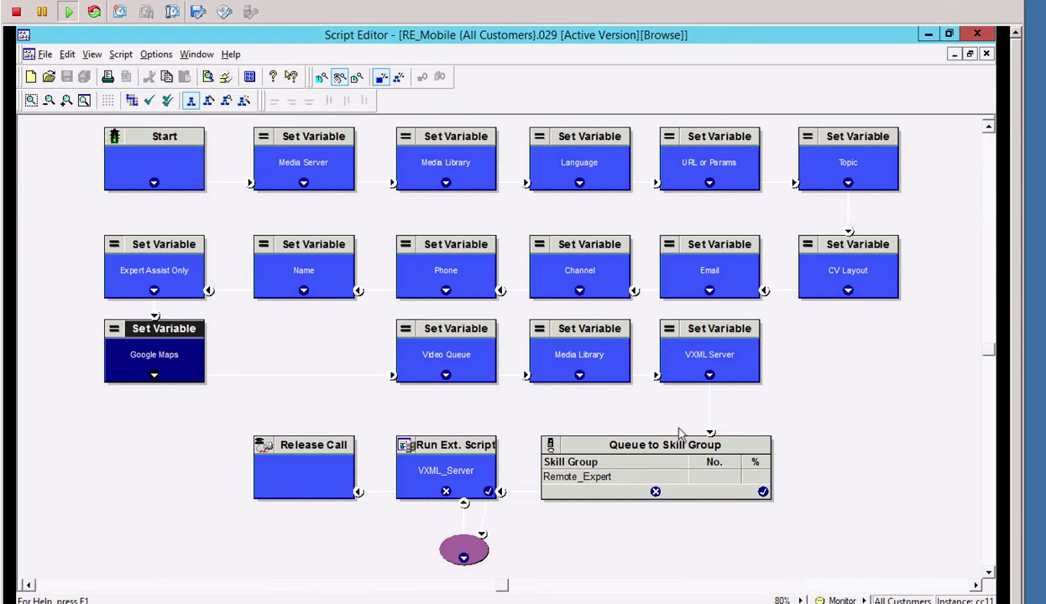
Step: Switch to the browser and, from the DevNet collaboration page, find the Google Maps Screenpop Sample Gadget 10.5.1 among the Finesse Sample Gadgets
key(super+Tab)
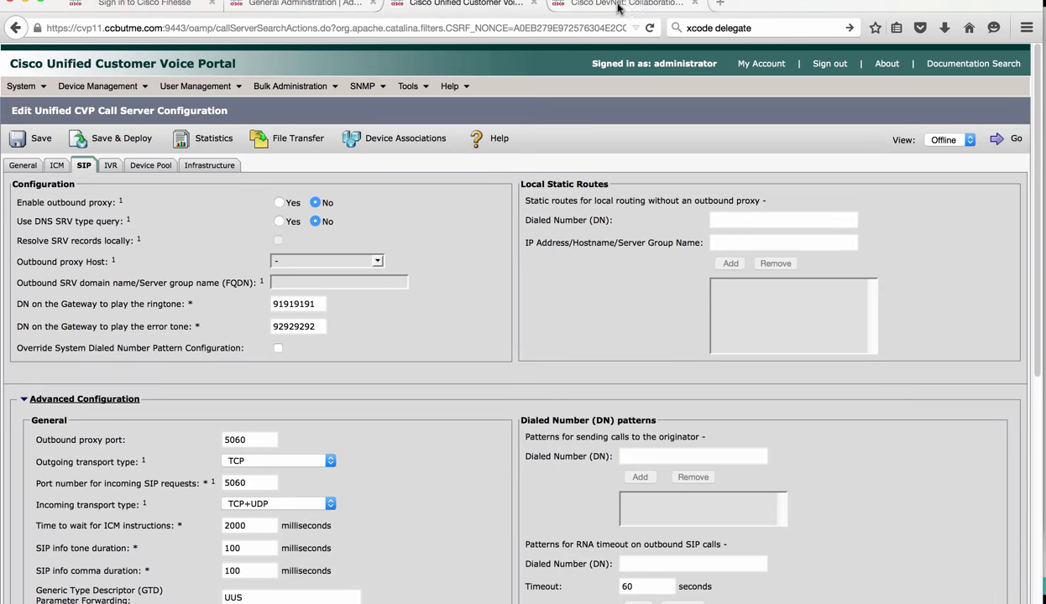
click(619, 6)
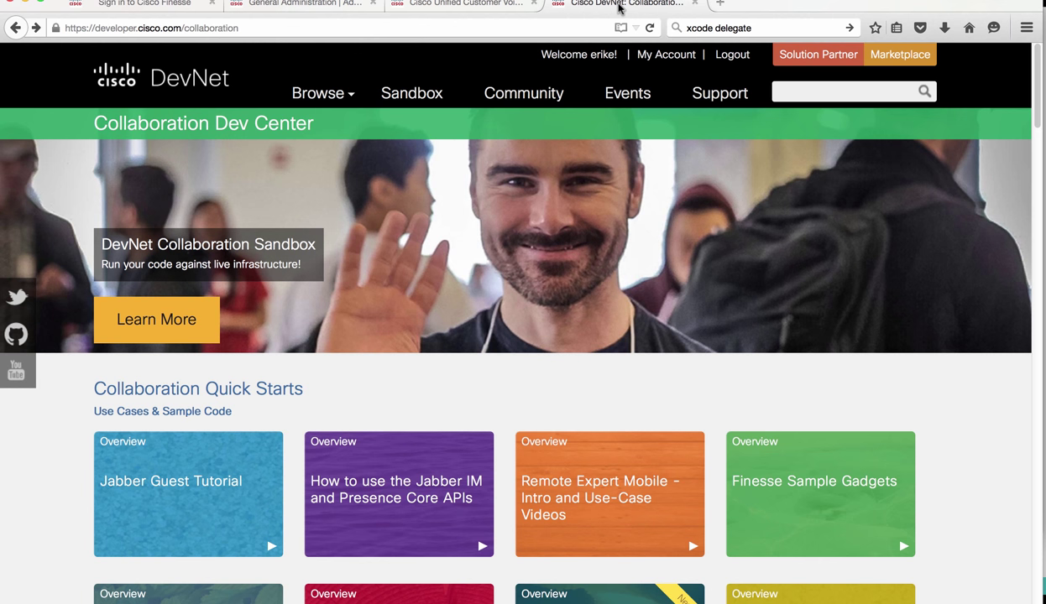
click(815, 471)
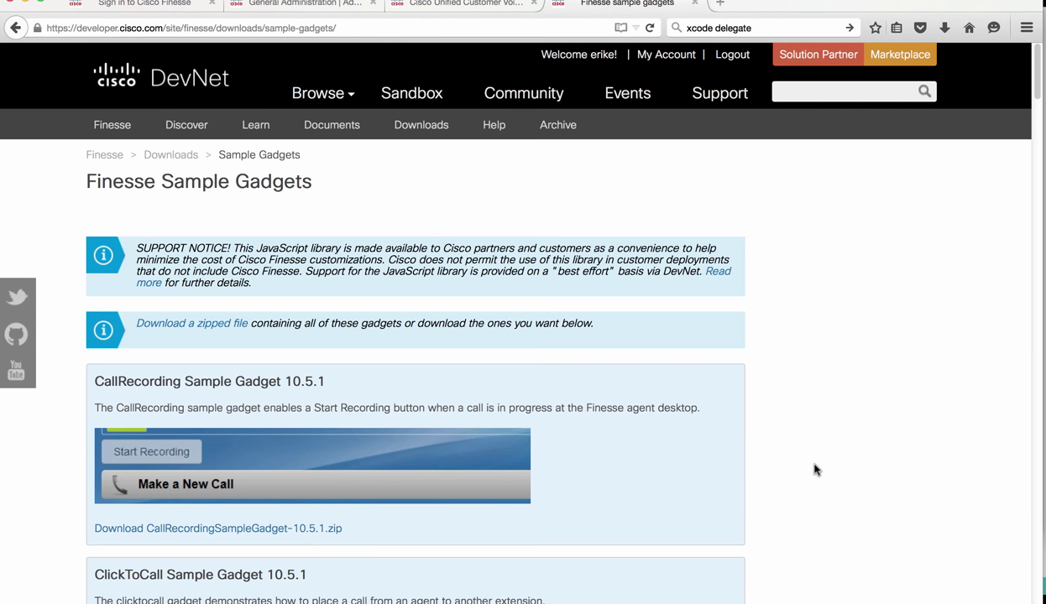
scroll(815, 470, down, 10)
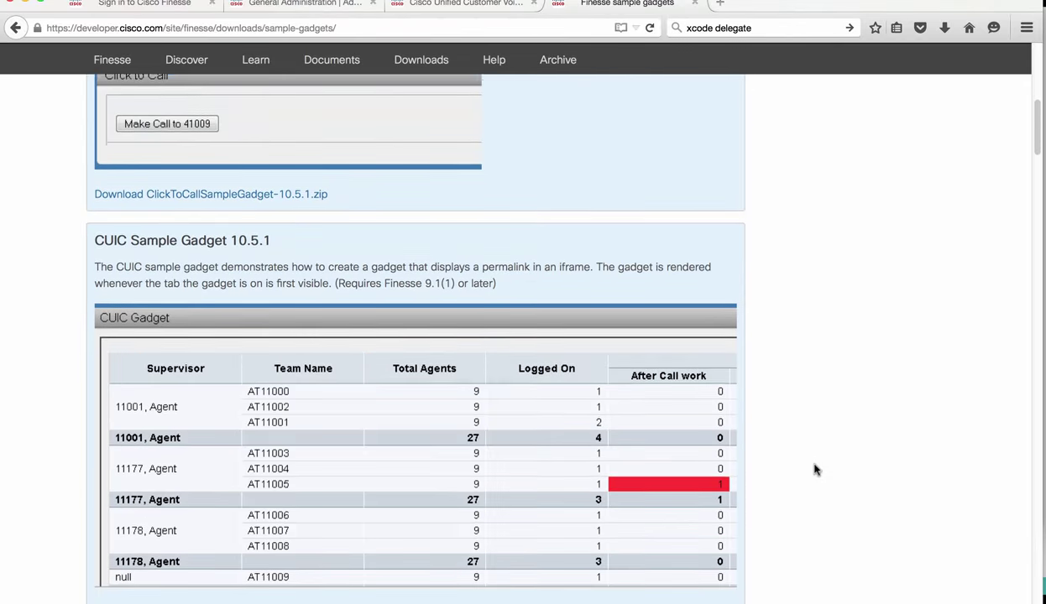
scroll(816, 471, down, 10)
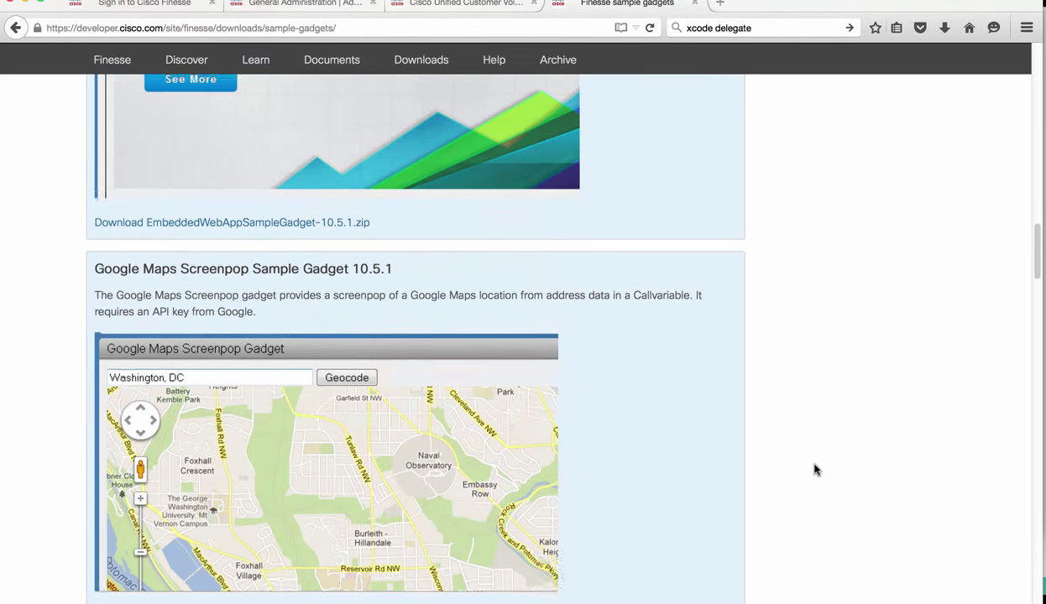
scroll(815, 471, up, 1)
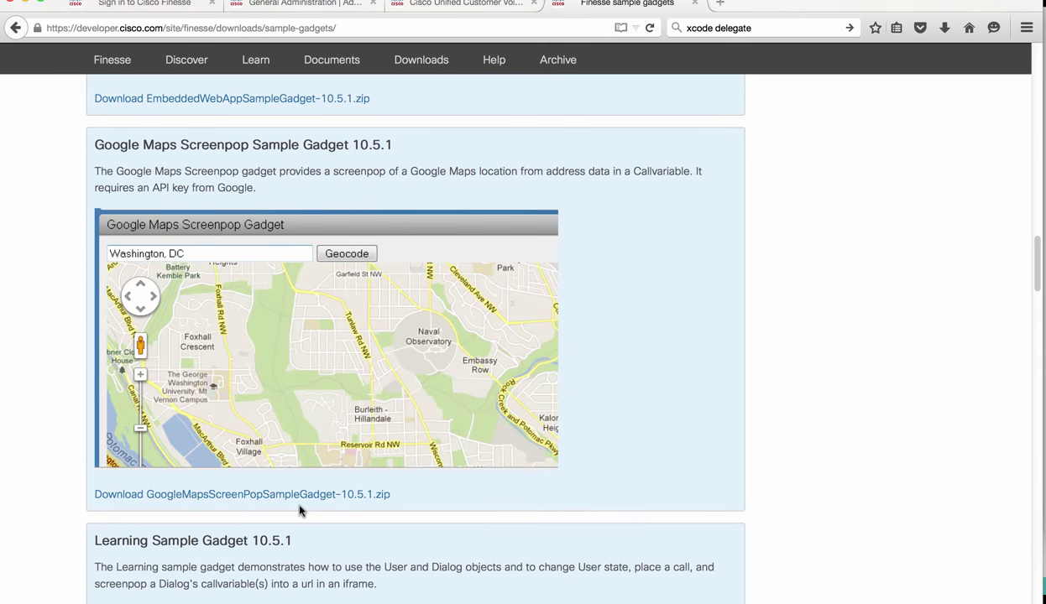
Step: Switch to GoogleMapsScreenPop.js in the text editor and highlight the APIKey declaration and the Google Maps licensing URL near the file's start
key(super+Tab)
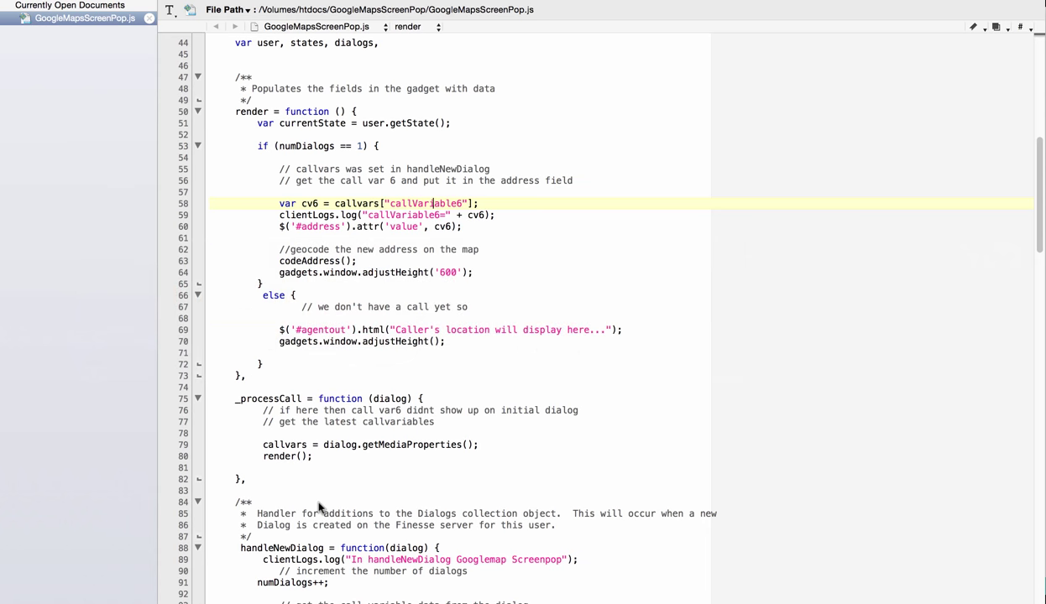
scroll(319, 506, up, 2)
scroll(319, 504, up, 10)
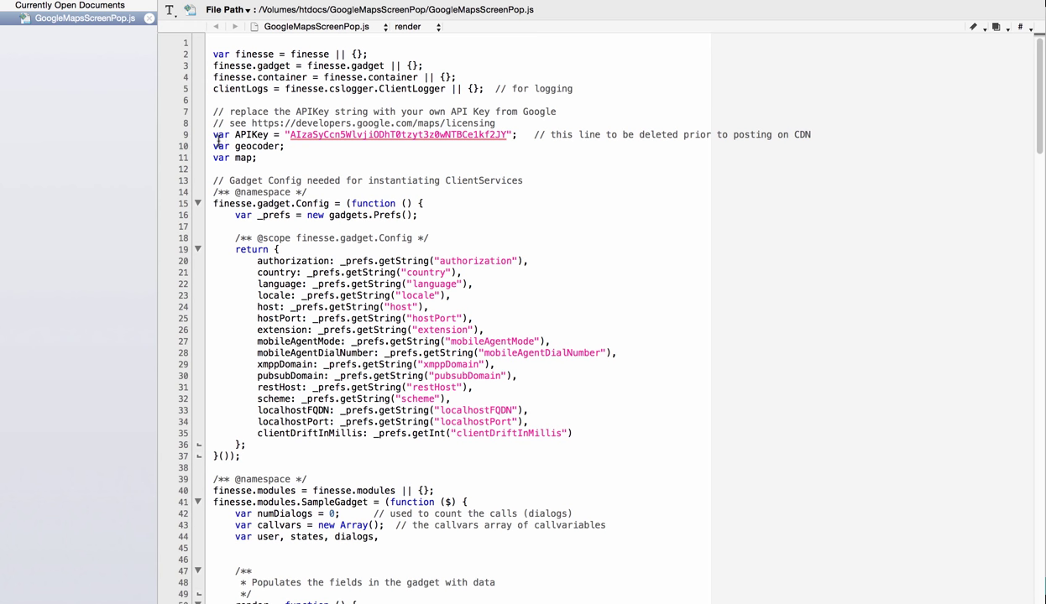
drag(214, 135, 528, 136)
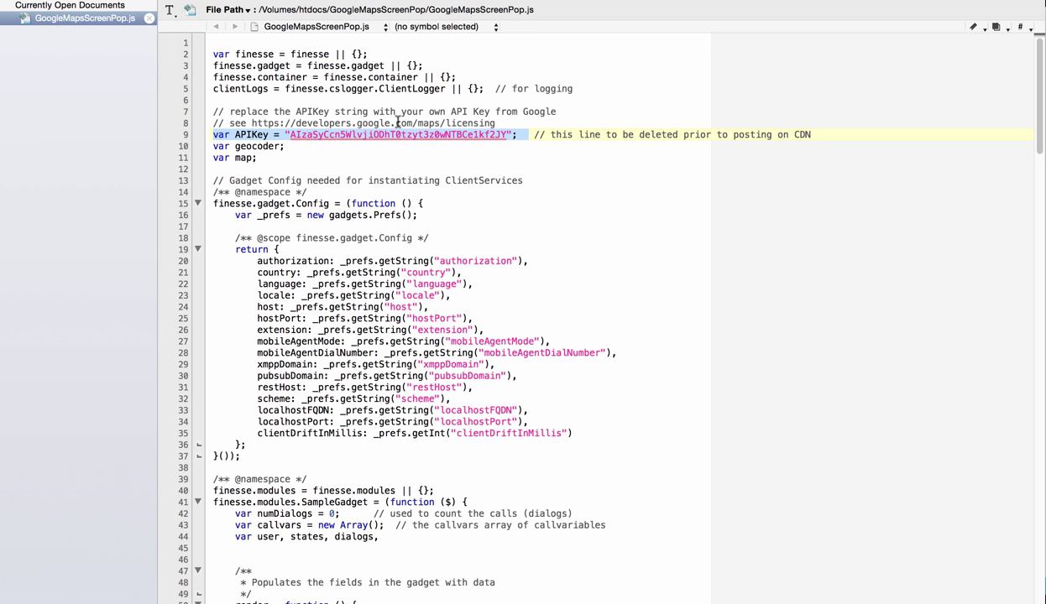
drag(492, 122, 250, 123)
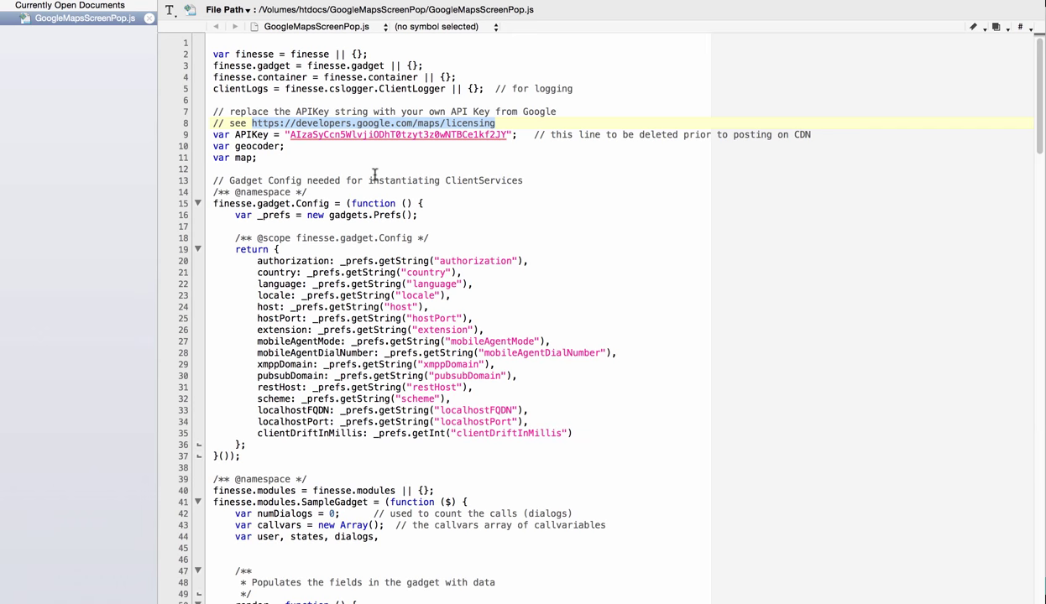
Step: Highlight callVariable6 in the cv6 assignment inside the gadget's render function
scroll(374, 174, down, 5)
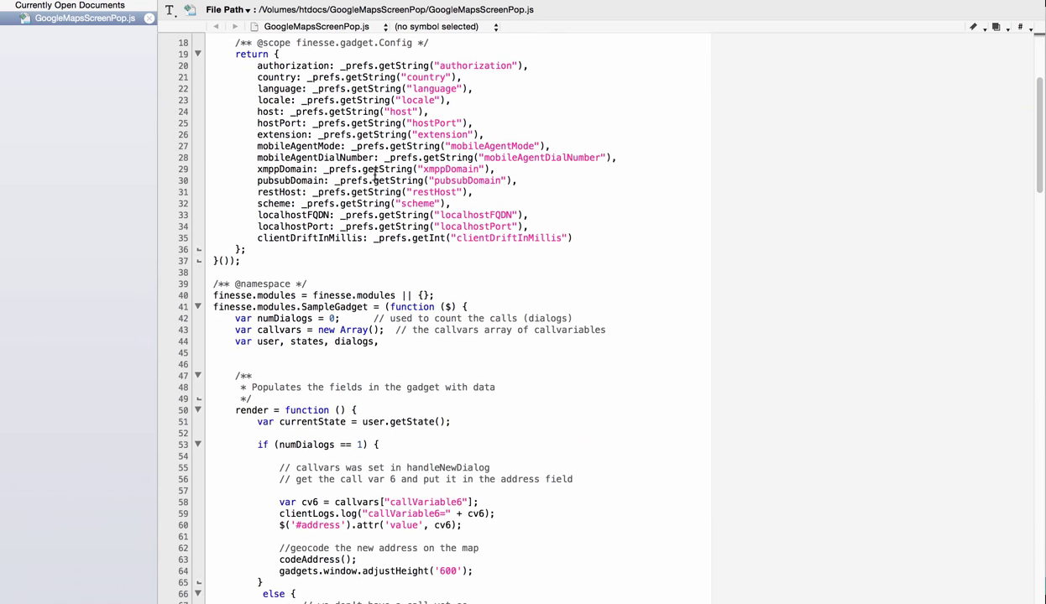
scroll(374, 174, down, 4)
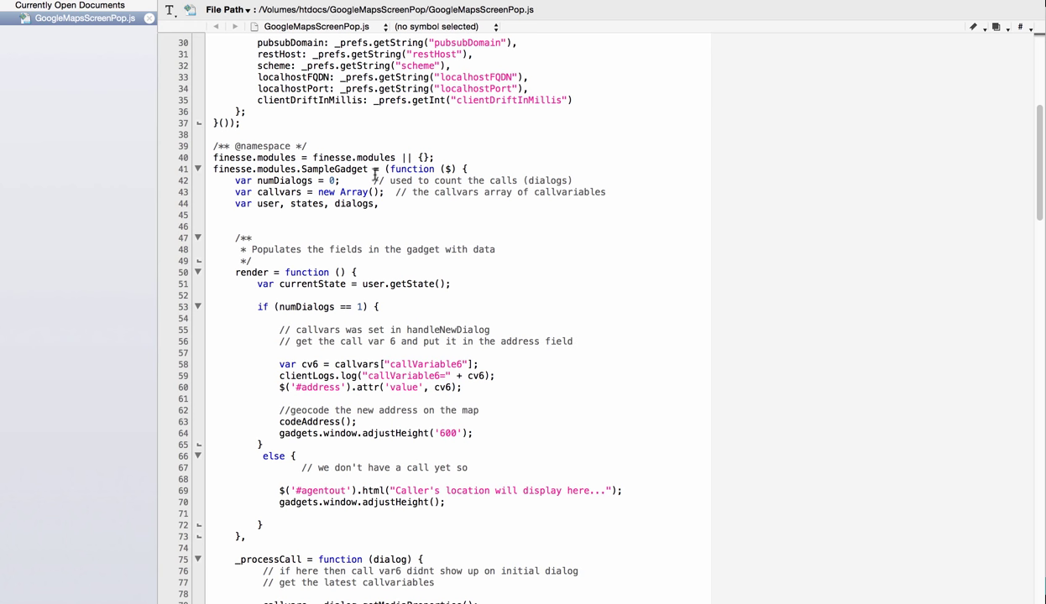
drag(464, 366, 388, 359)
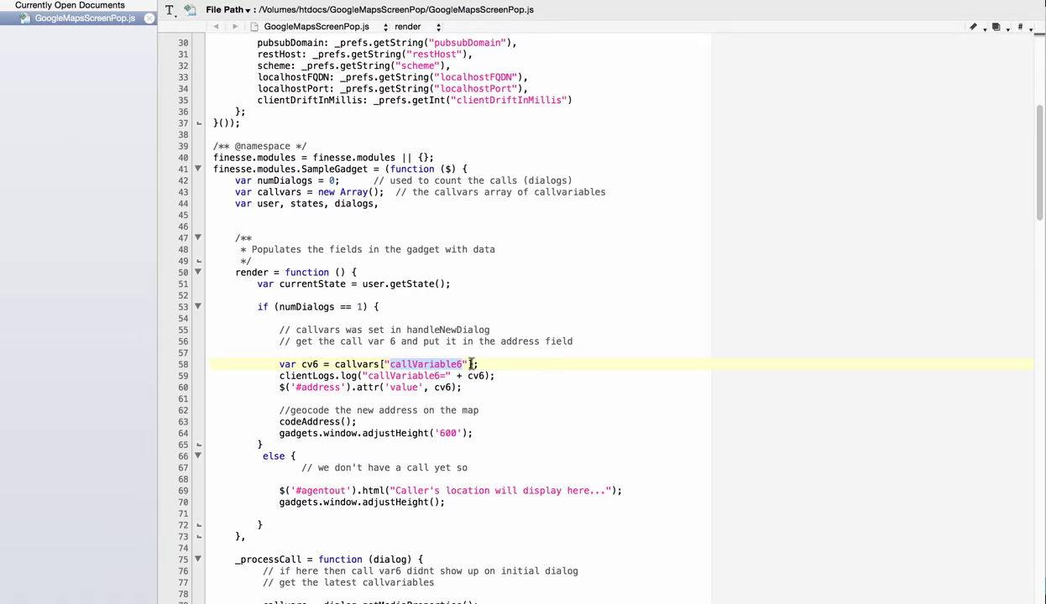
Step: Review the gadget script from the API key declaration through the render, _processCall and handleNewDialog functions
scroll(470, 364, up, 10)
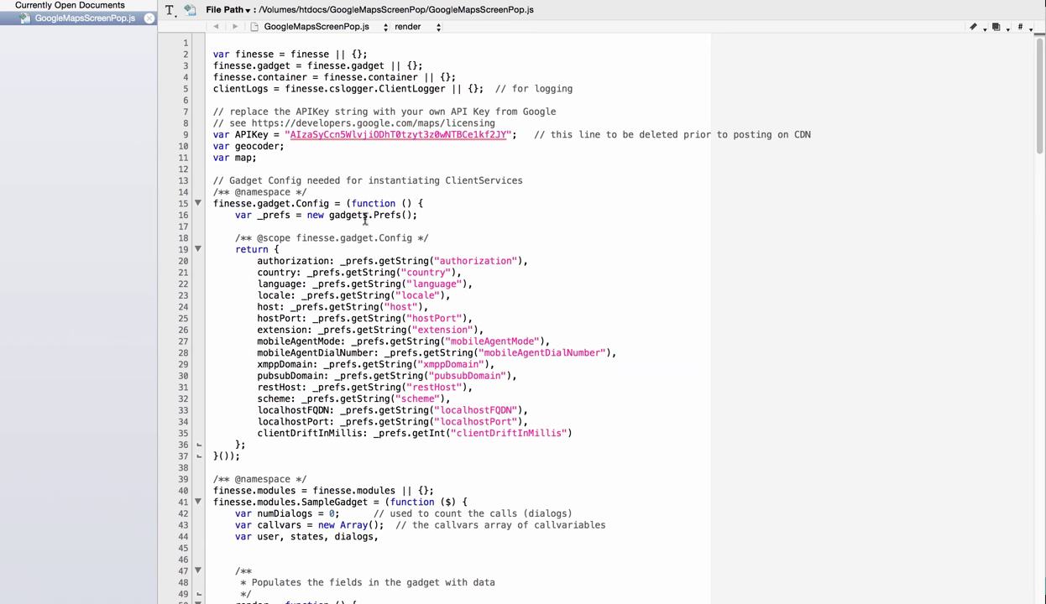
scroll(497, 439, down, 5)
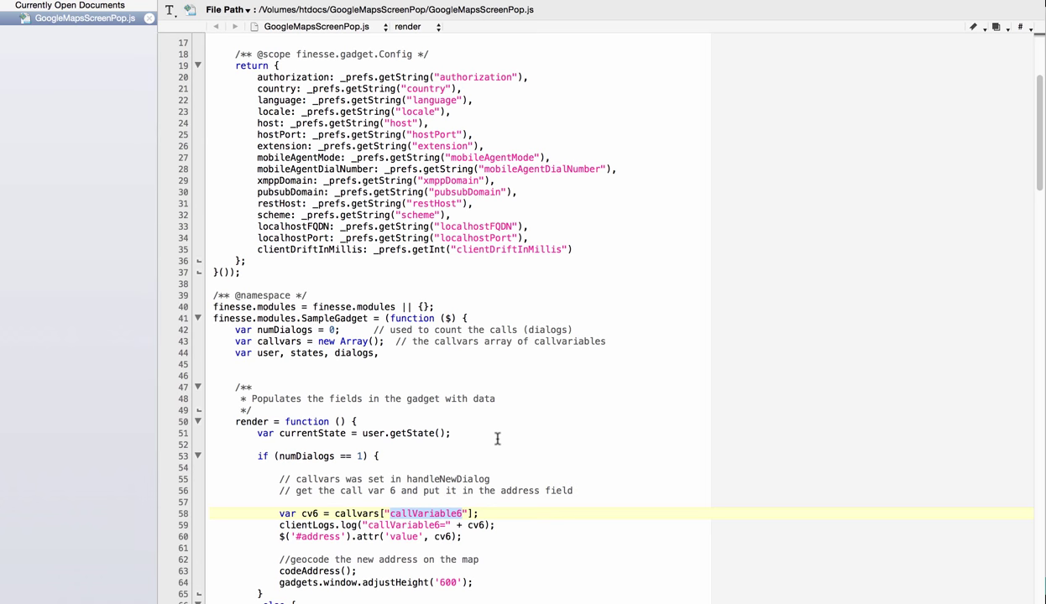
scroll(497, 439, down, 5)
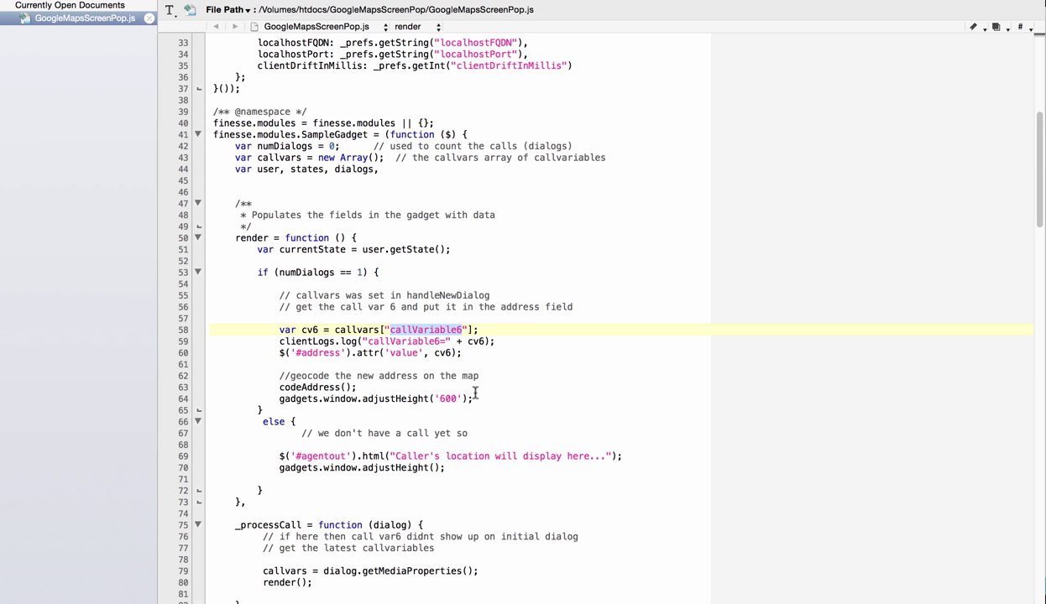
scroll(475, 392, down, 2)
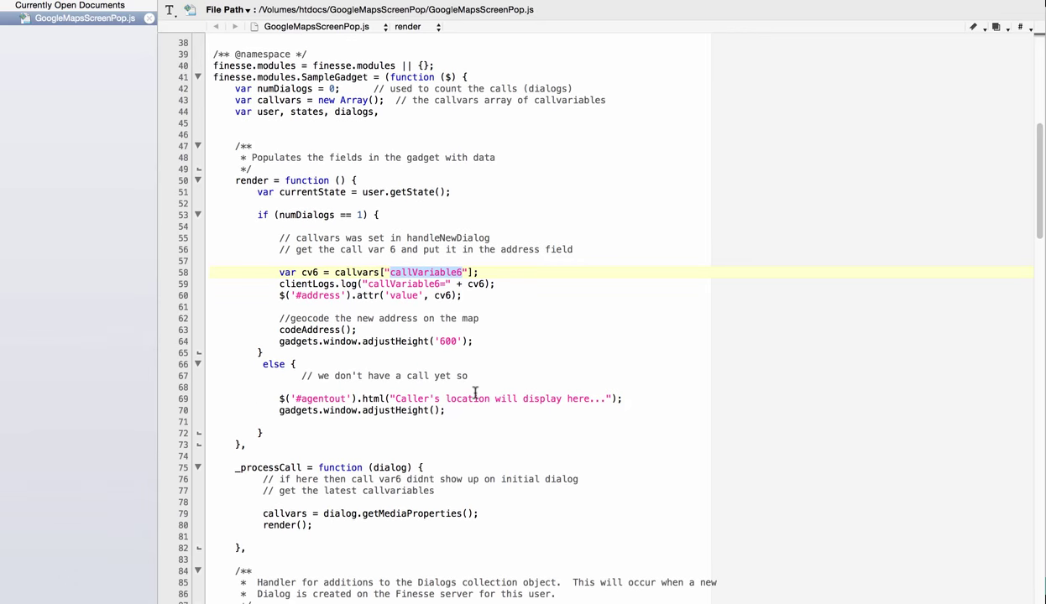
scroll(475, 393, down, 6)
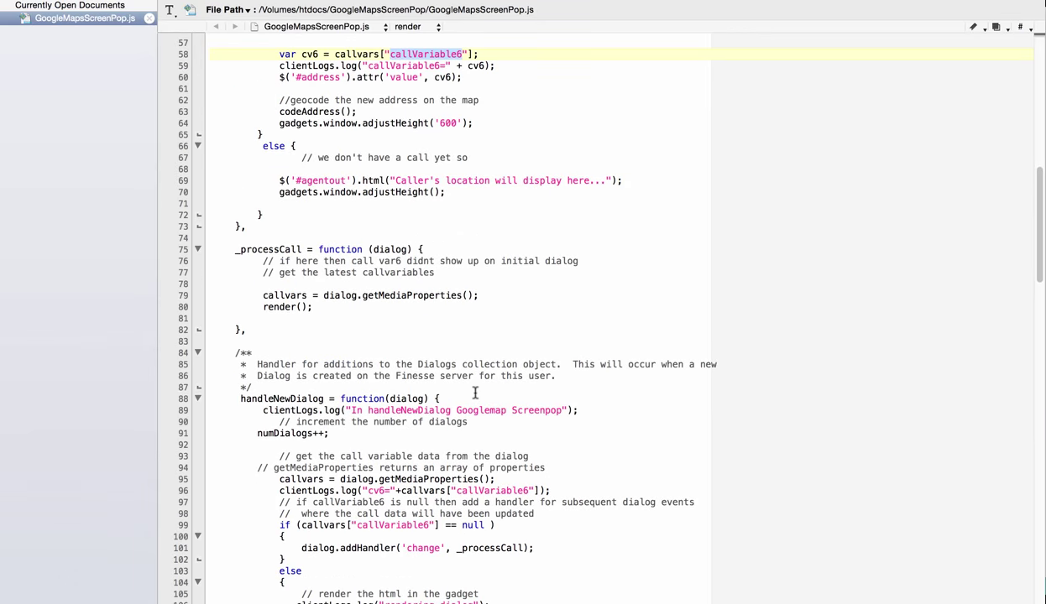
scroll(475, 392, down, 2)
scroll(475, 392, up, 6)
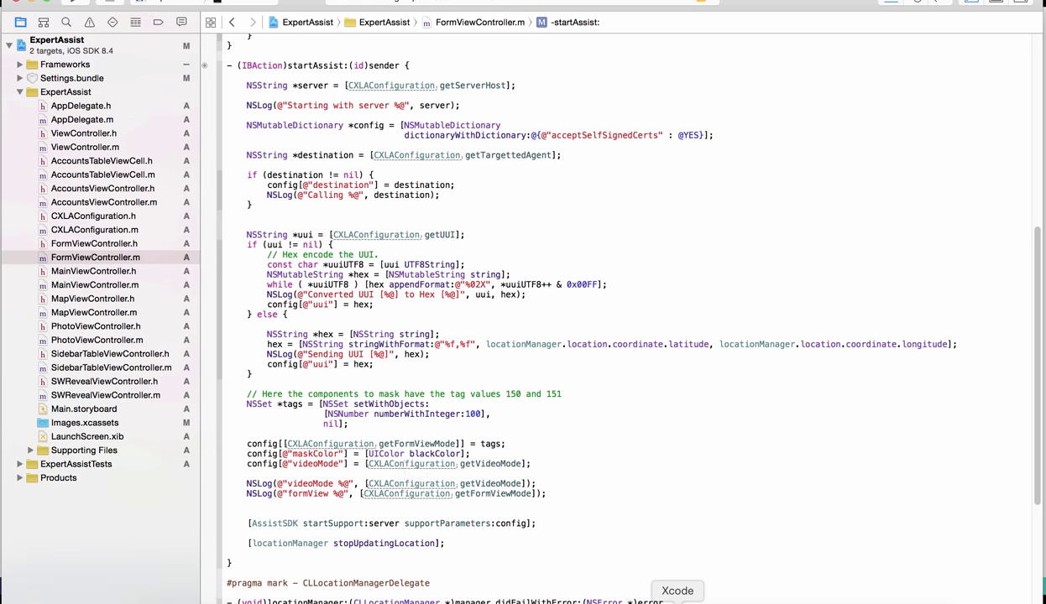
Step: In the ExpertAssist project in Xcode, locate CoreLocation.framework among the Frameworks and open MapViewController.h
scroll(154, 179, up, 1)
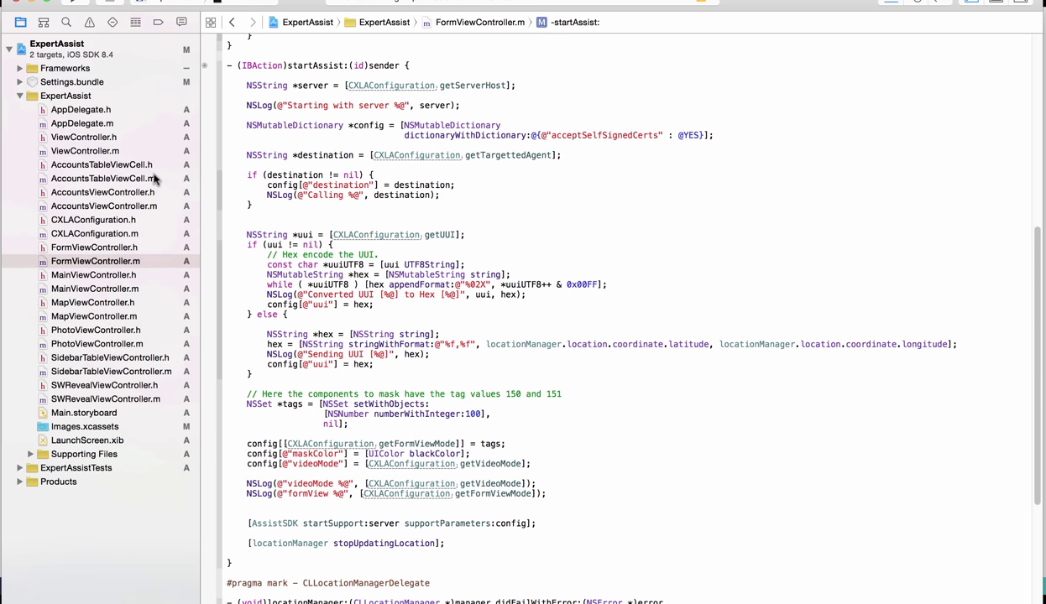
click(20, 66)
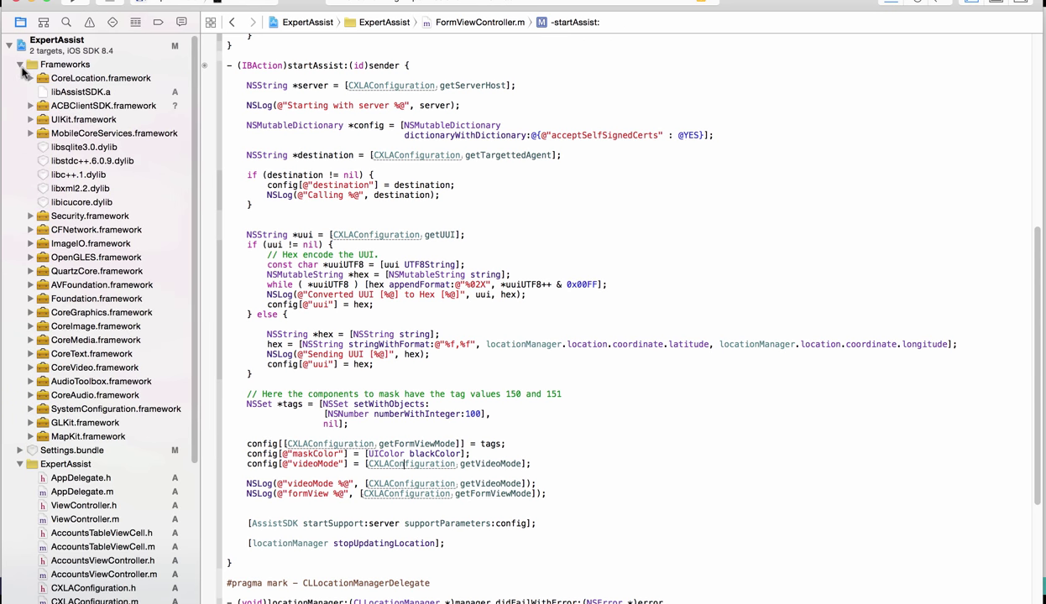
click(73, 78)
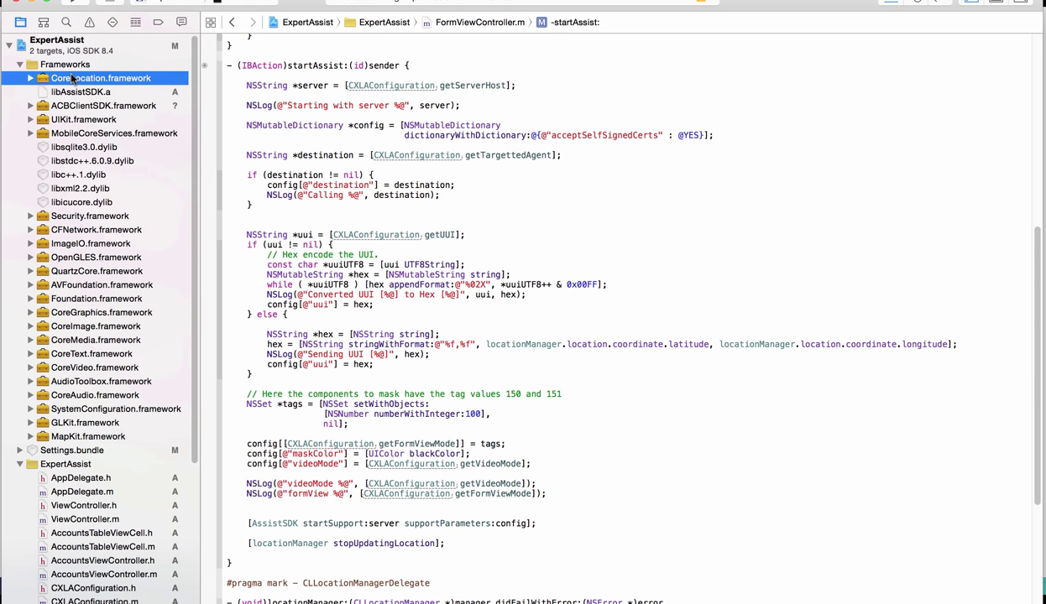
click(21, 65)
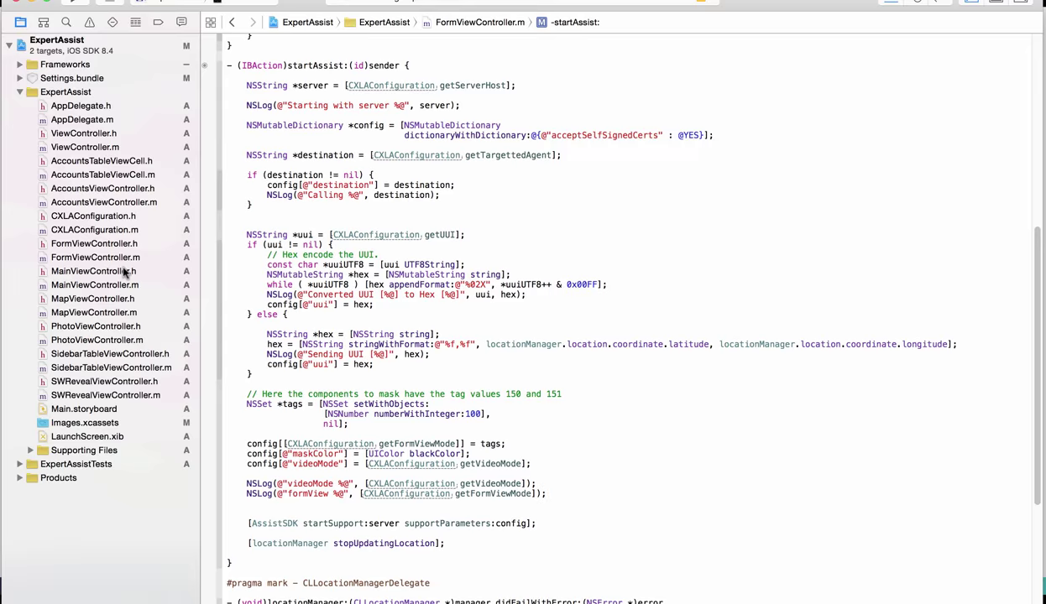
click(108, 300)
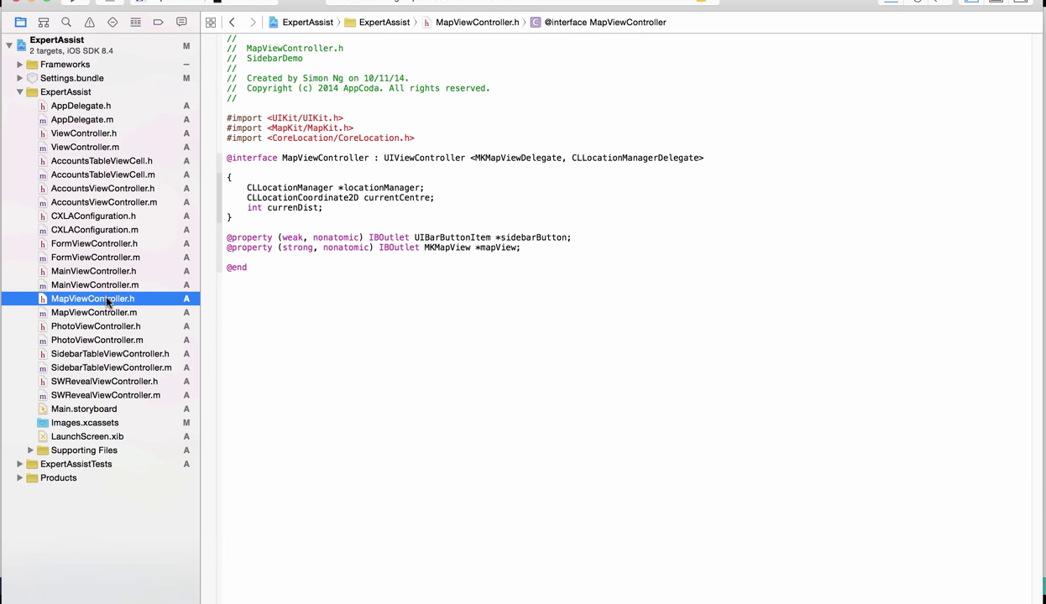
click(105, 244)
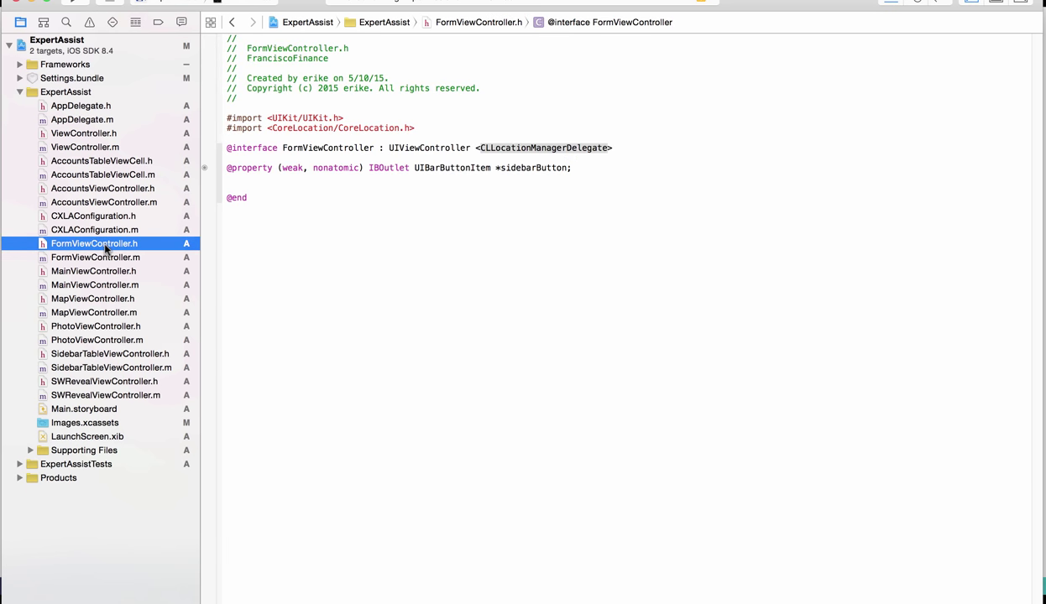
click(413, 129)
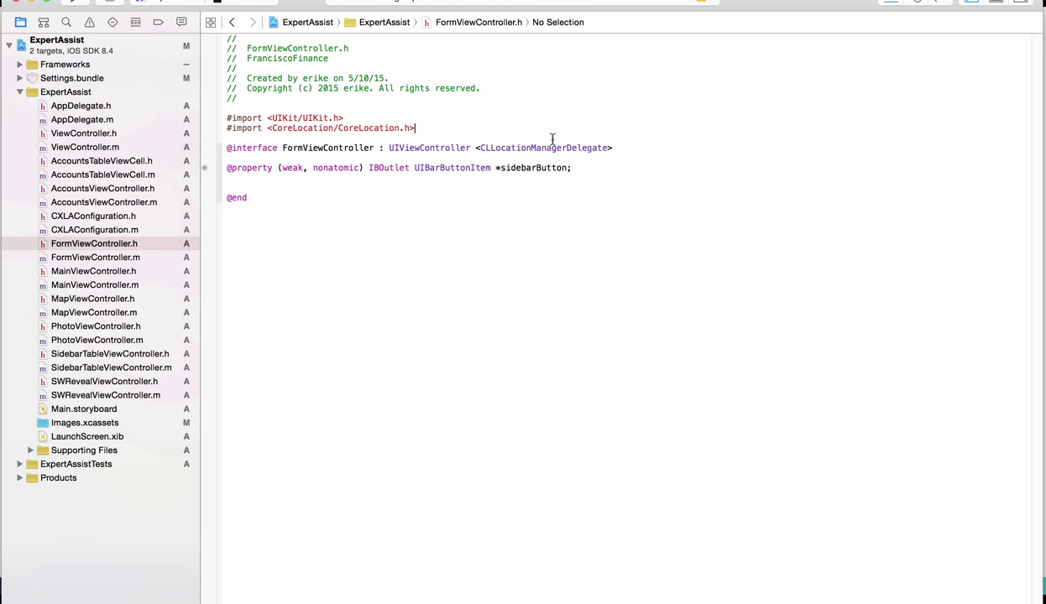
click(594, 147)
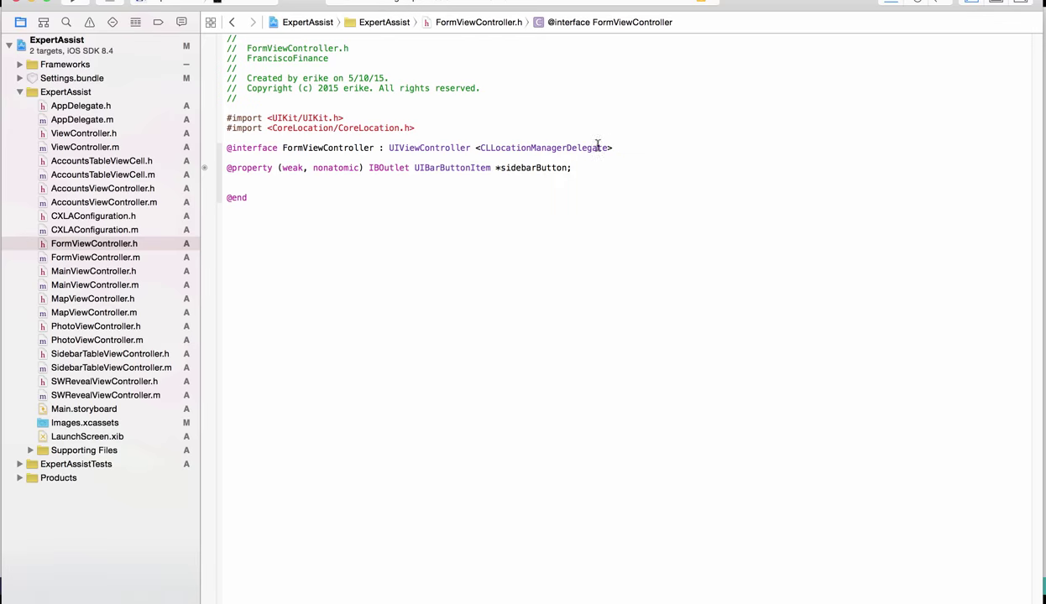
drag(610, 147, 395, 140)
triple_click(372, 143)
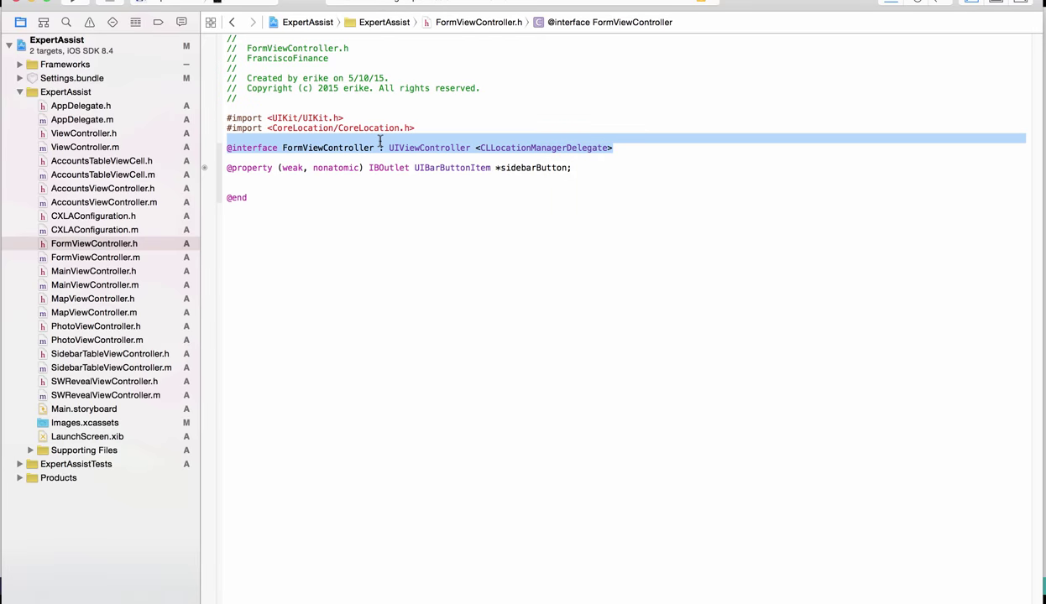
click(124, 260)
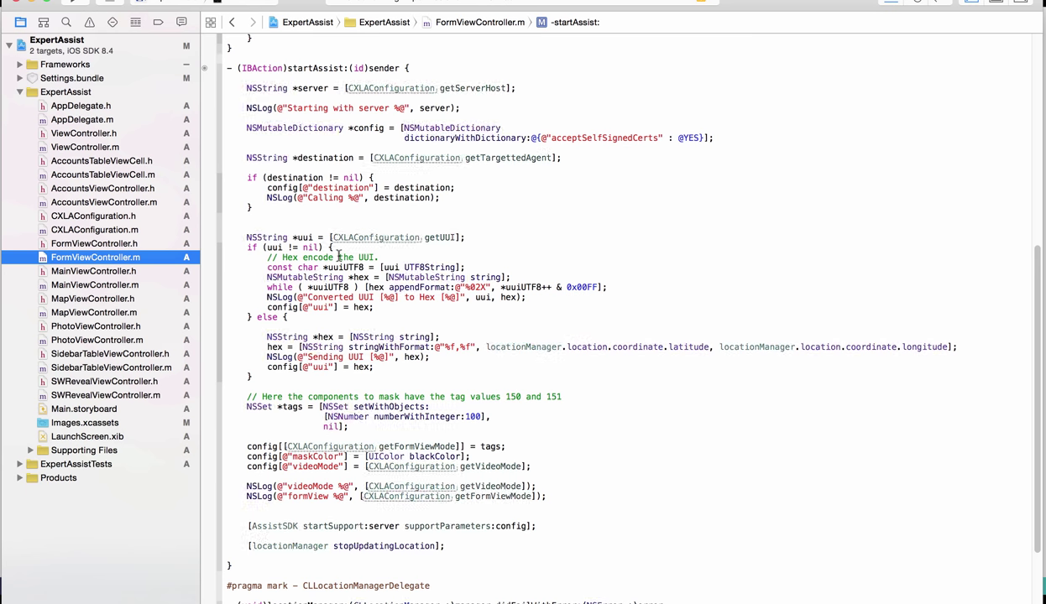
scroll(339, 254, up, 10)
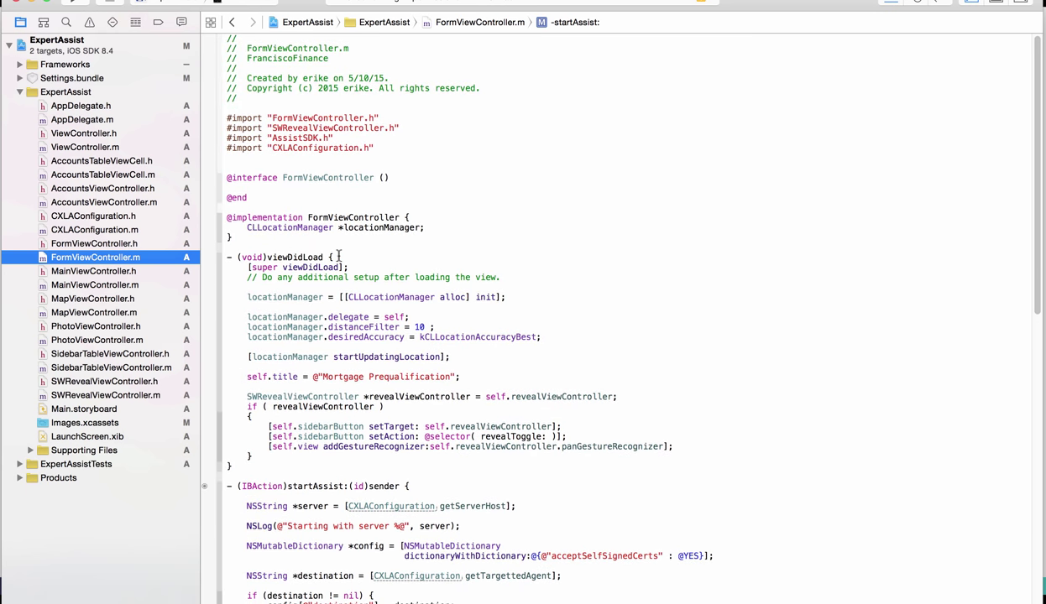
click(294, 230)
click(251, 227)
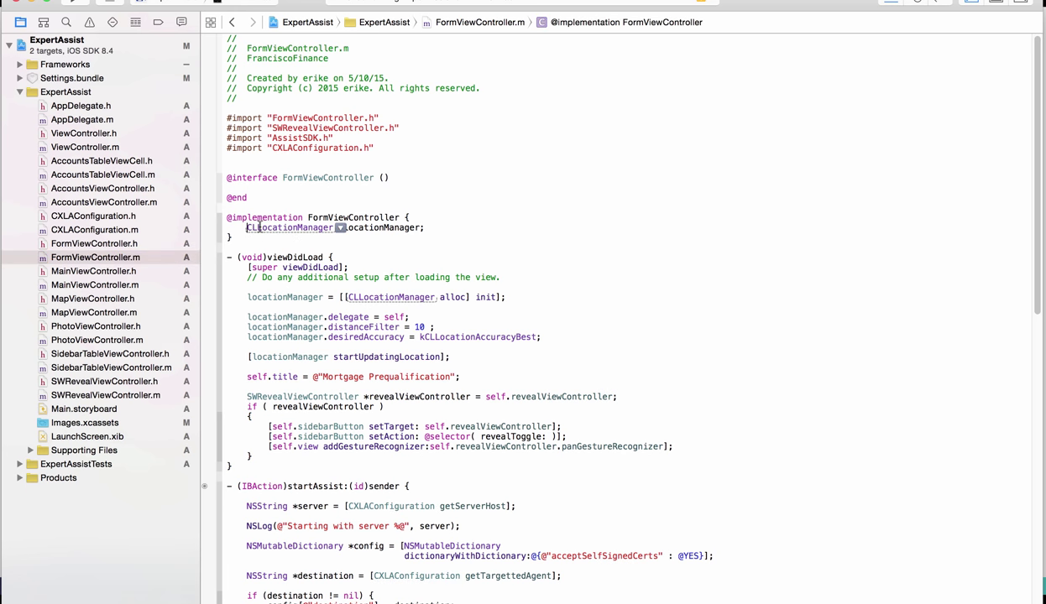
drag(260, 228, 429, 231)
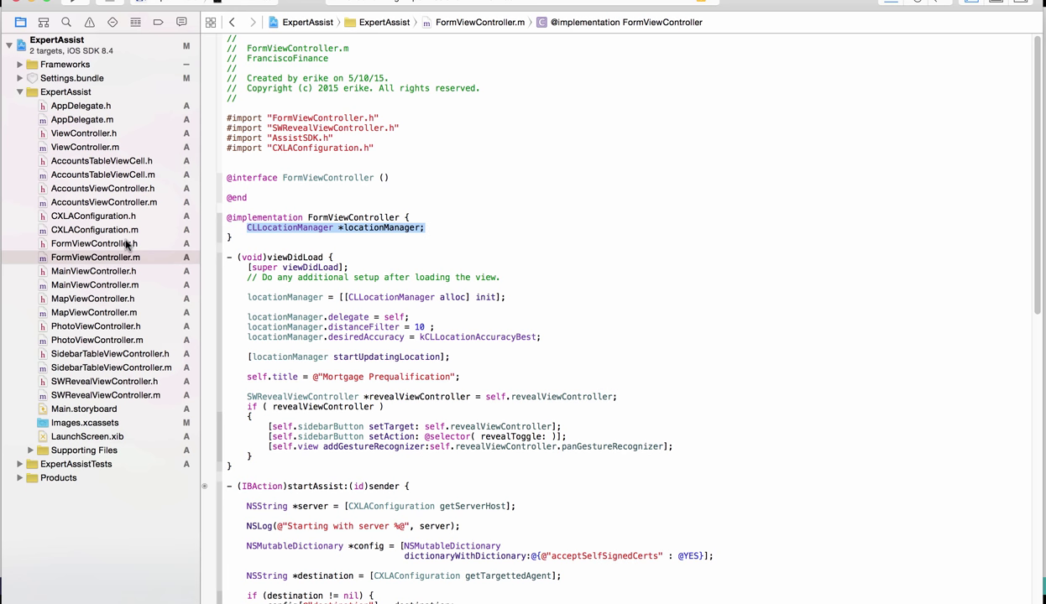
Step: Highlight the CLLocationManagerDelegate section with the didFailWithError and didUpdateToLocation methods in FormViewController.m
scroll(402, 251, down, 2)
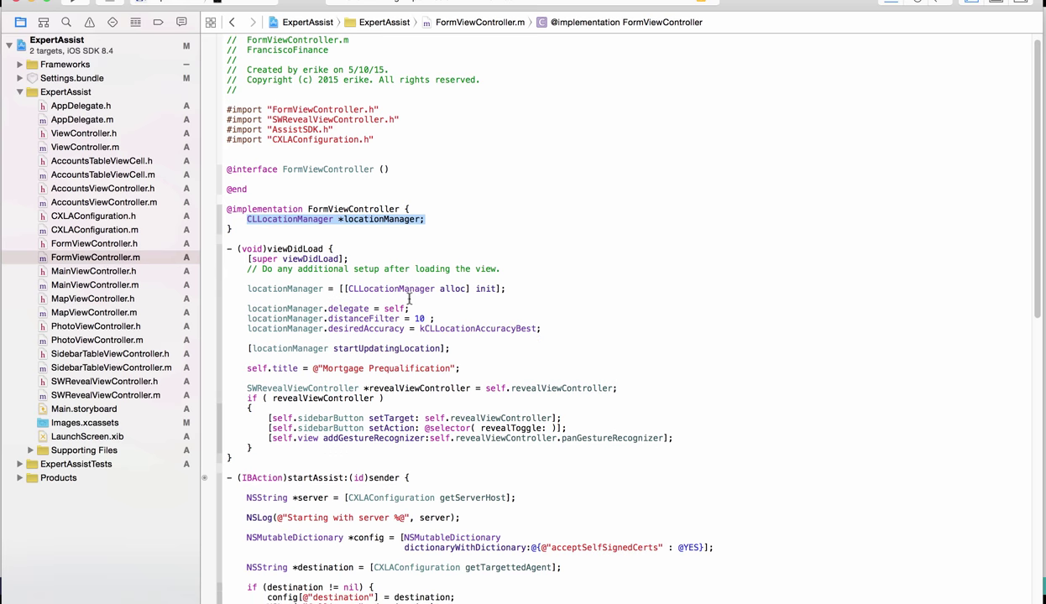
scroll(408, 300, down, 13)
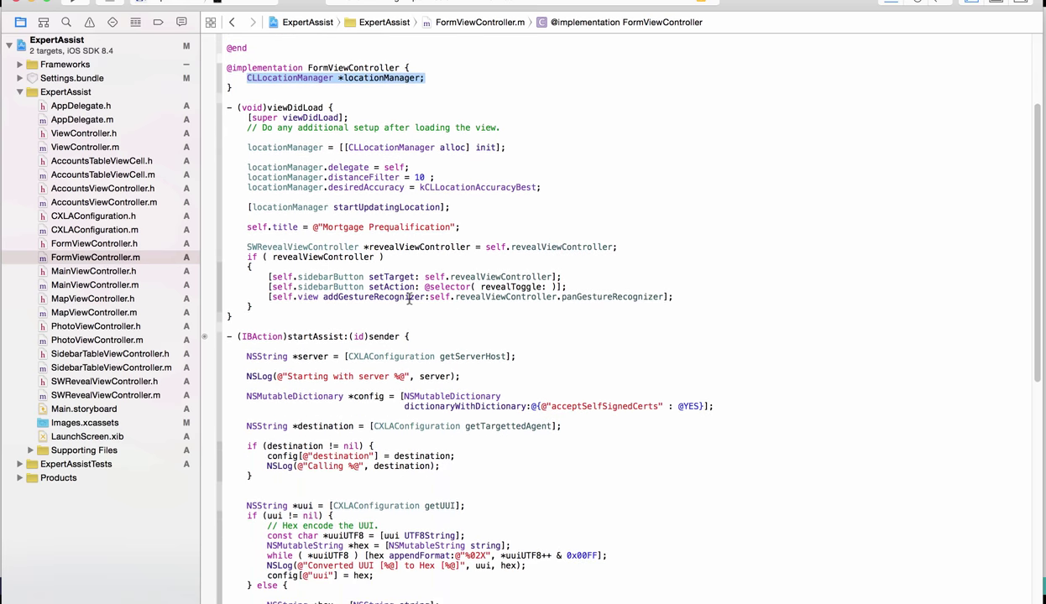
scroll(409, 299, down, 20)
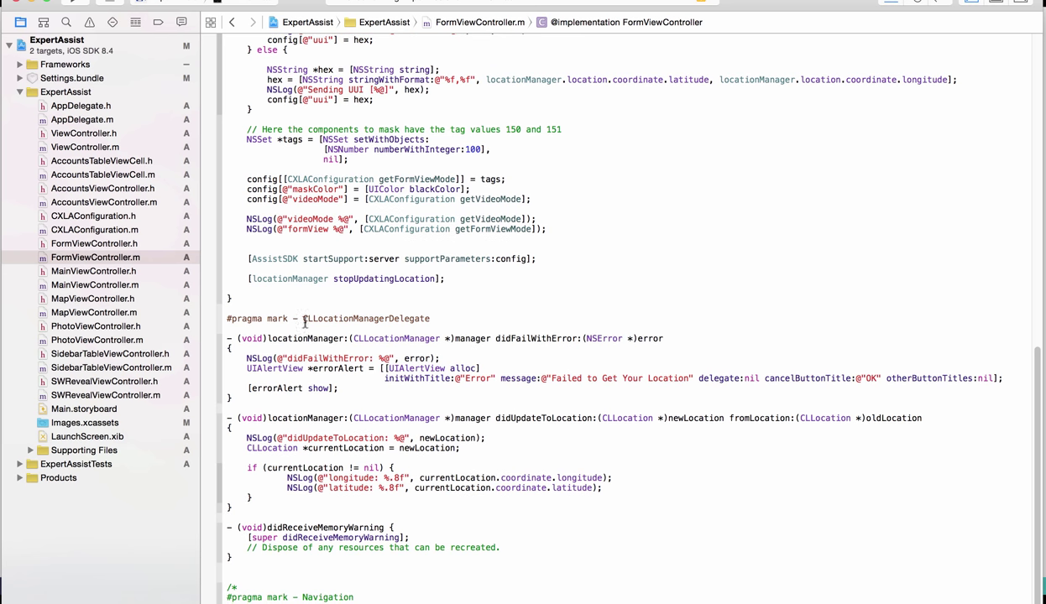
drag(225, 322, 500, 507)
Step: Highlight the location manager setup in viewDidLoad, from the CLLocationManager alloc/init line through the startUpdatingLocation call
scroll(501, 476, up, 20)
scroll(500, 475, up, 5)
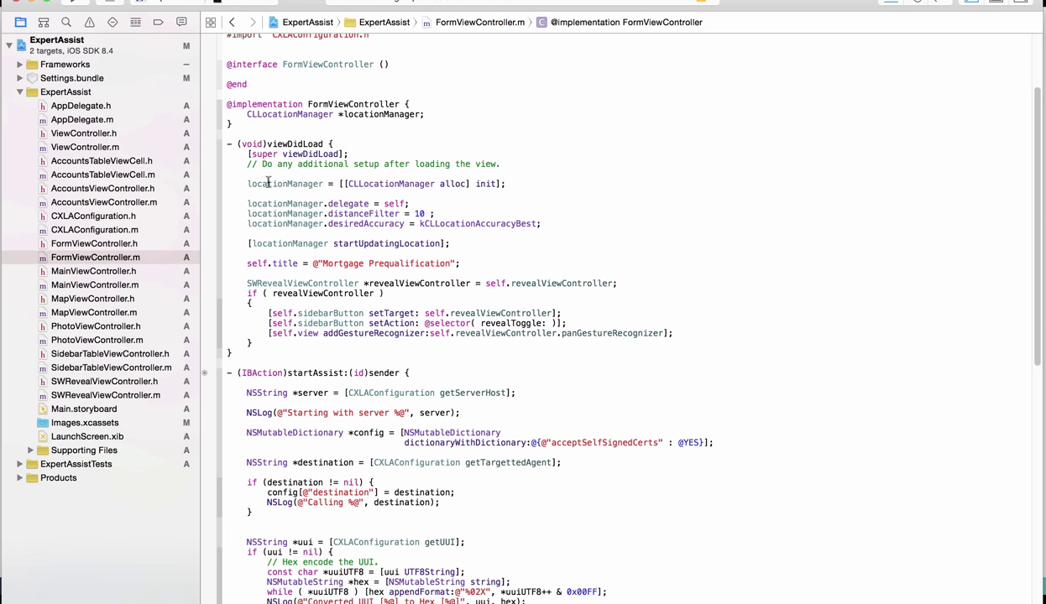
drag(244, 184, 516, 206)
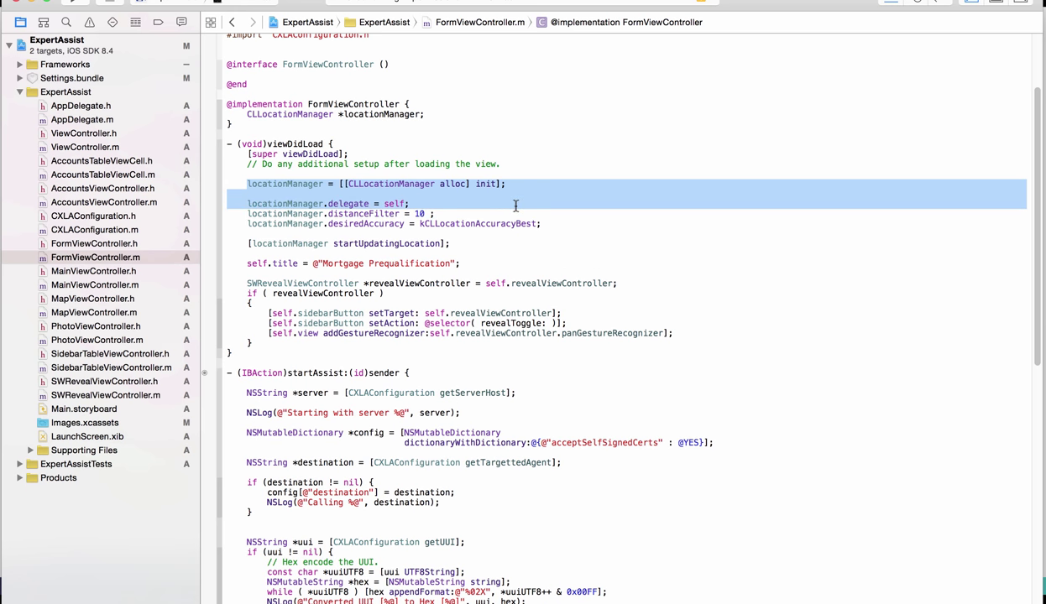
drag(515, 205, 522, 235)
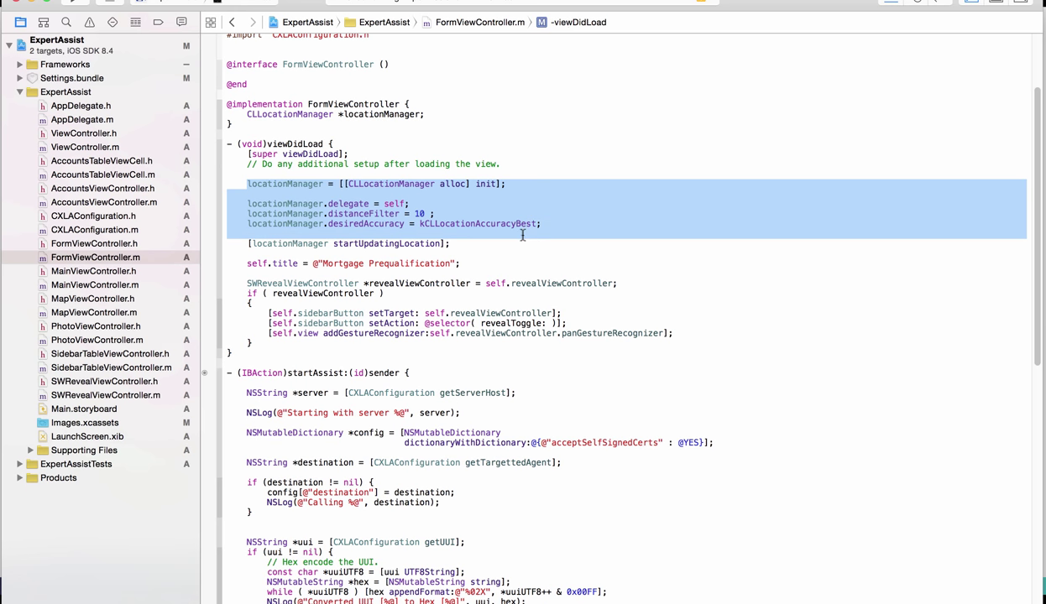
click(454, 243)
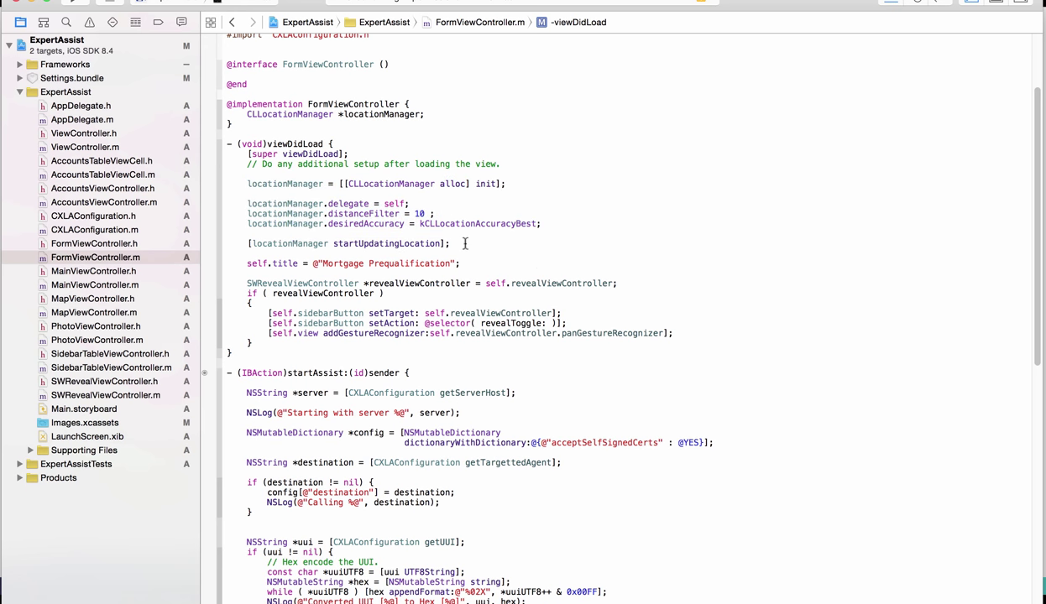
drag(464, 244, 378, 237)
drag(277, 186, 242, 183)
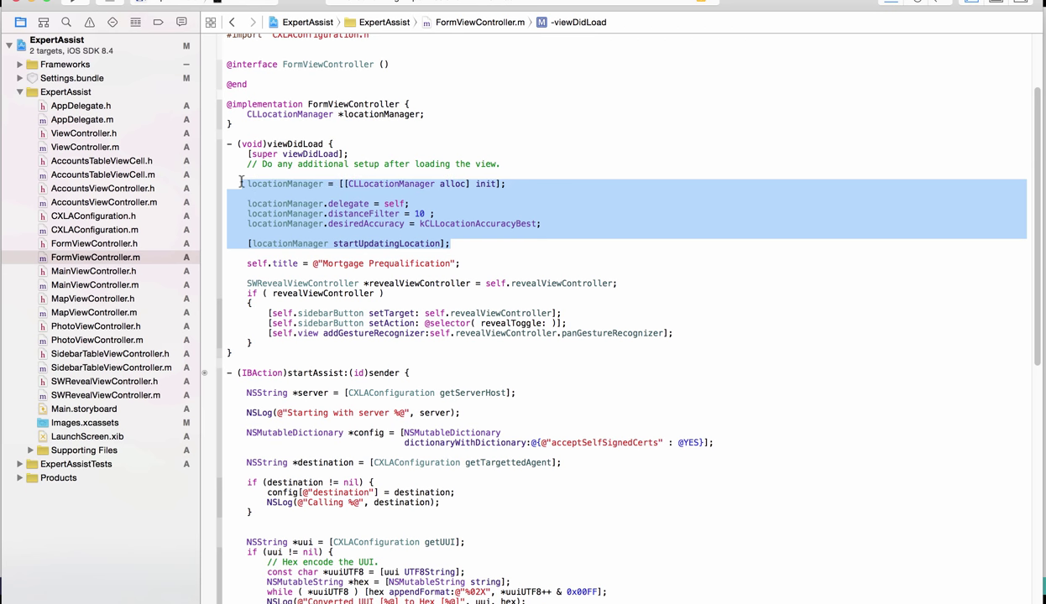
Step: Examine the startAssist method, from the server and destination setup to the else branch that puts latitude and longitude into the uui config value
scroll(374, 234, down, 1)
scroll(375, 233, down, 3)
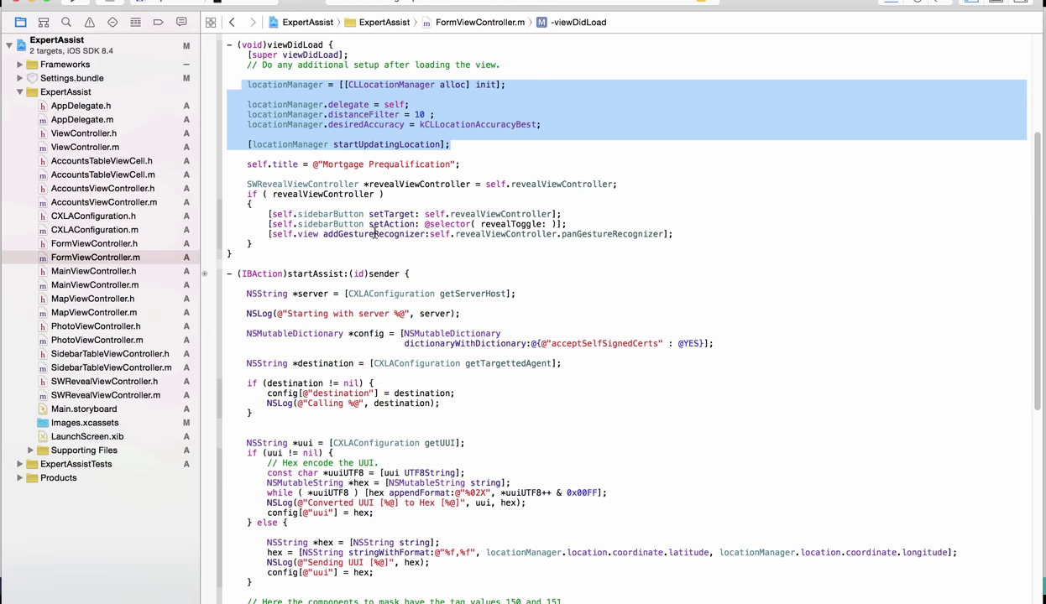
scroll(410, 340, down, 3)
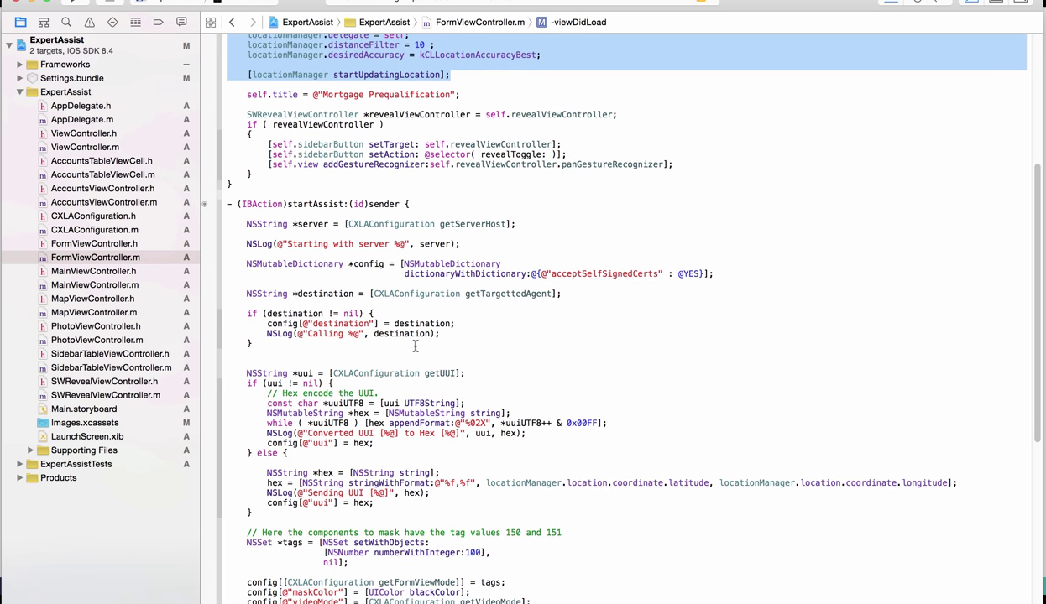
scroll(414, 346, down, 2)
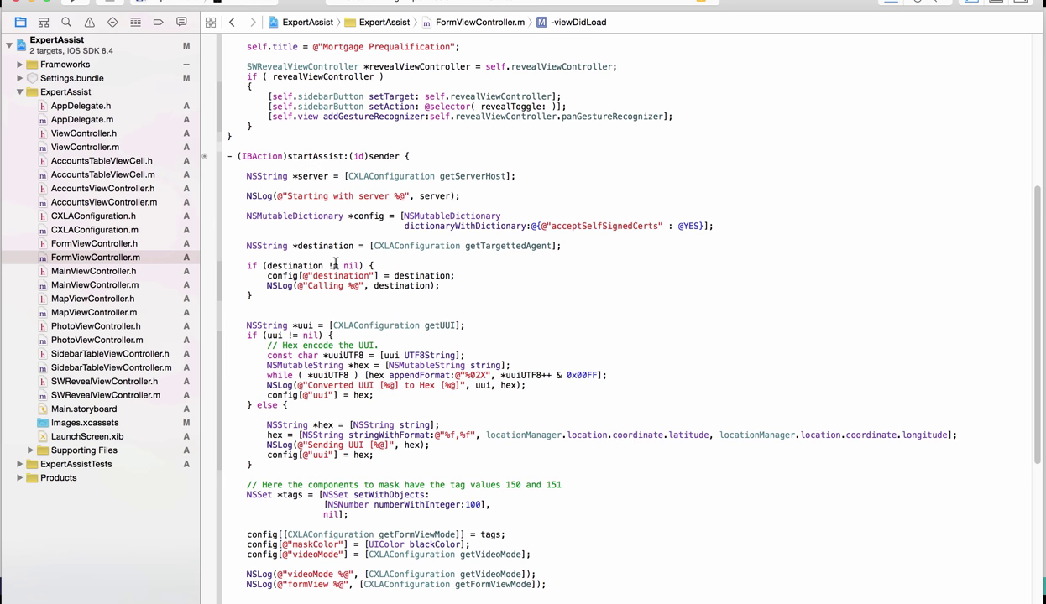
scroll(334, 264, down, 1)
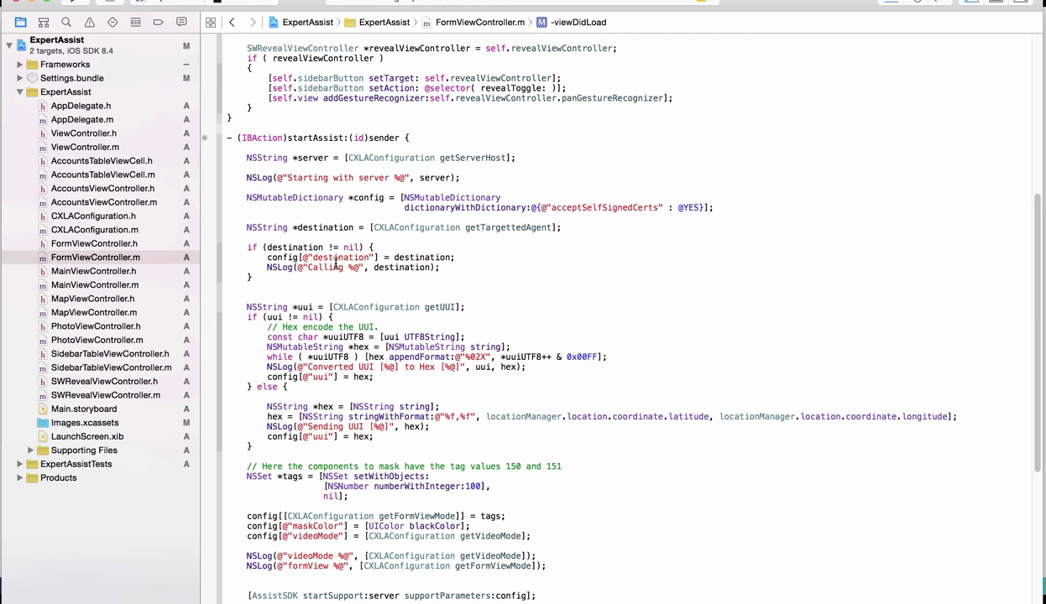
scroll(334, 265, down, 2)
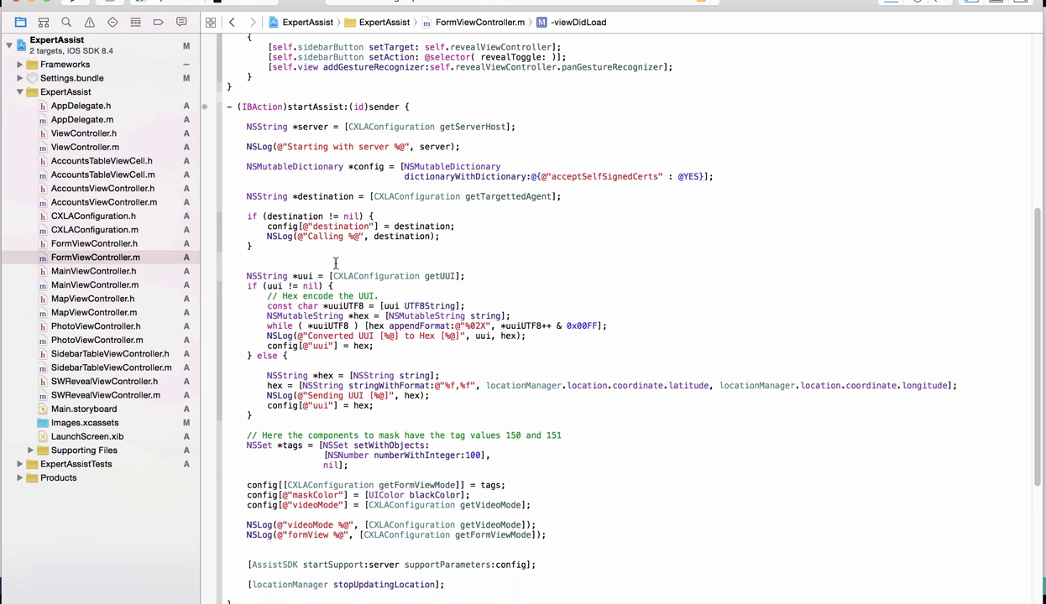
click(343, 395)
Step: Highlight the AssistSDK startSupport call near the end of startAssist, and switch to Microsoft PowerPoint
scroll(501, 435, down, 2)
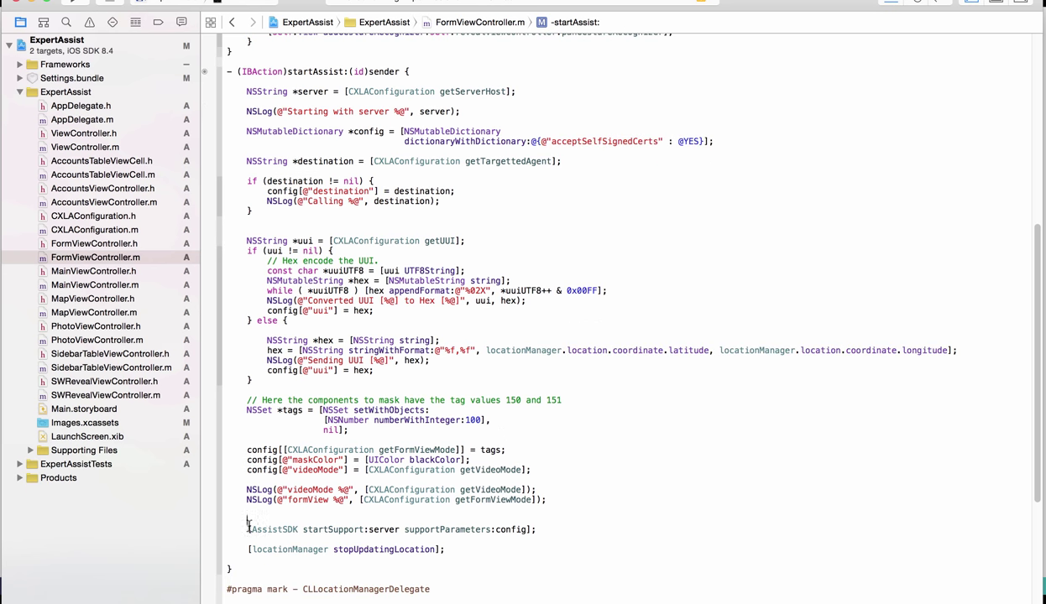
drag(246, 520, 539, 534)
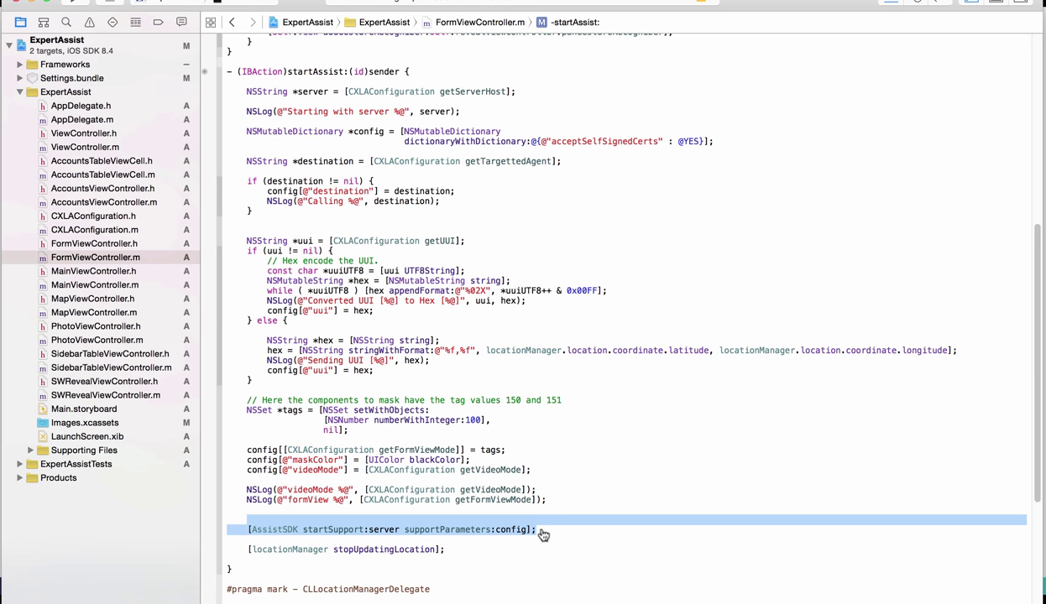
key(super+Tab)
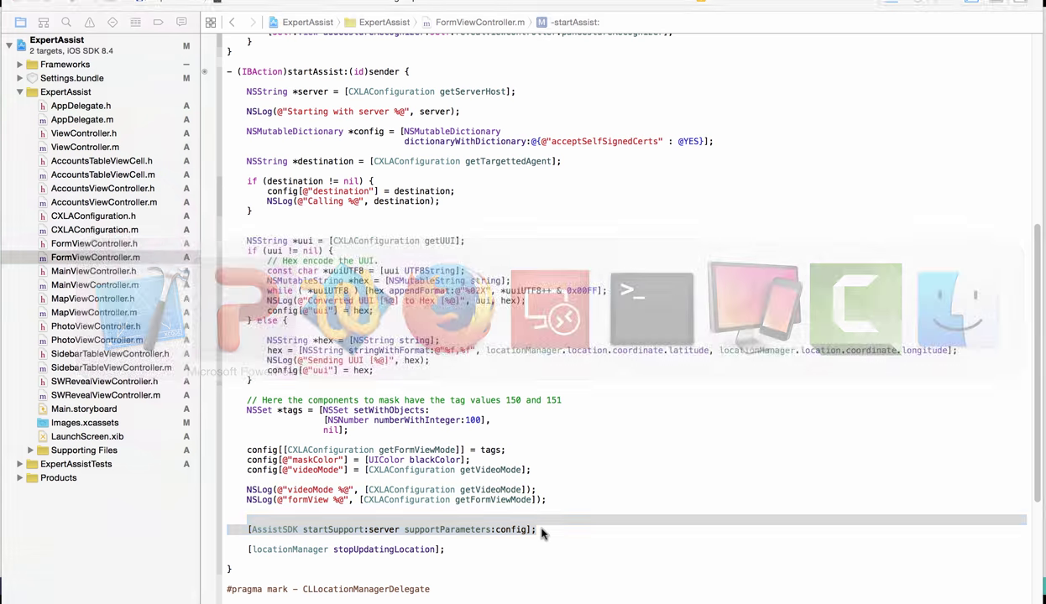